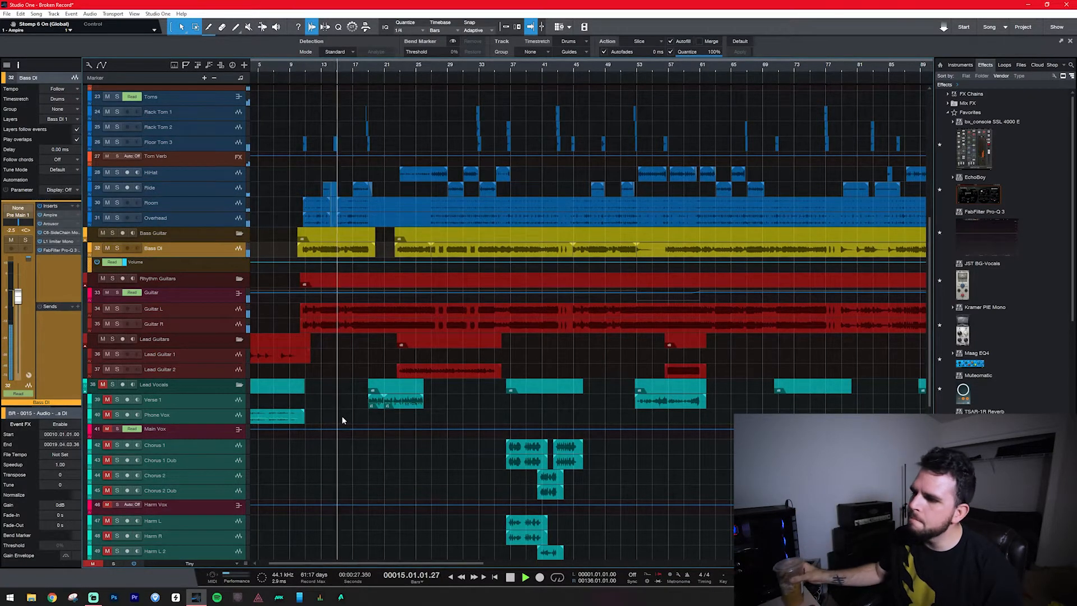
# Compare the Bass DI track soloed and within the full mix during playback.
pyautogui.click(117, 248)
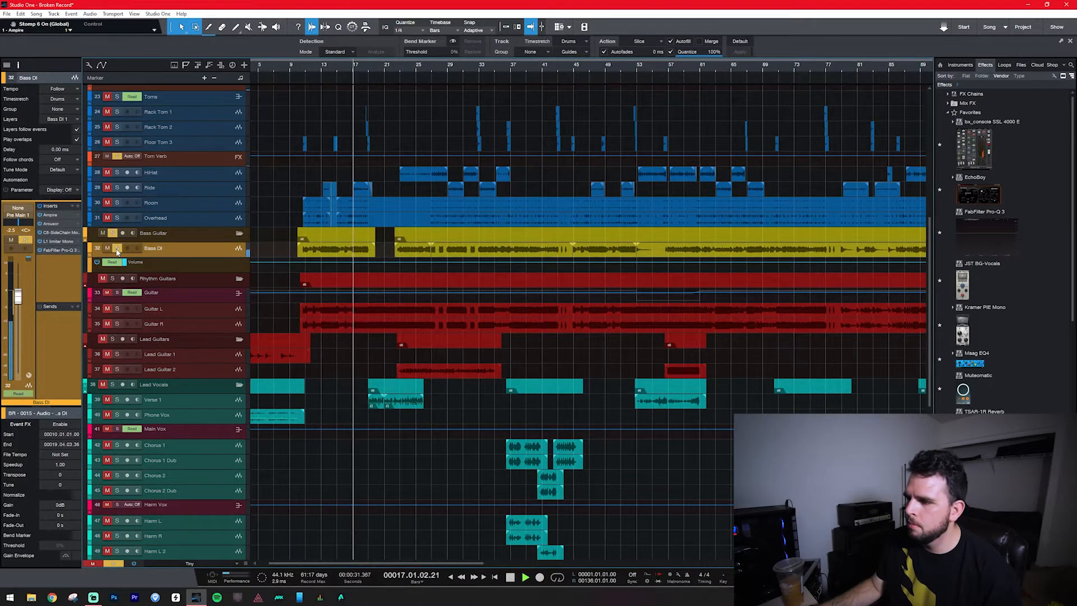
pyautogui.click(117, 249)
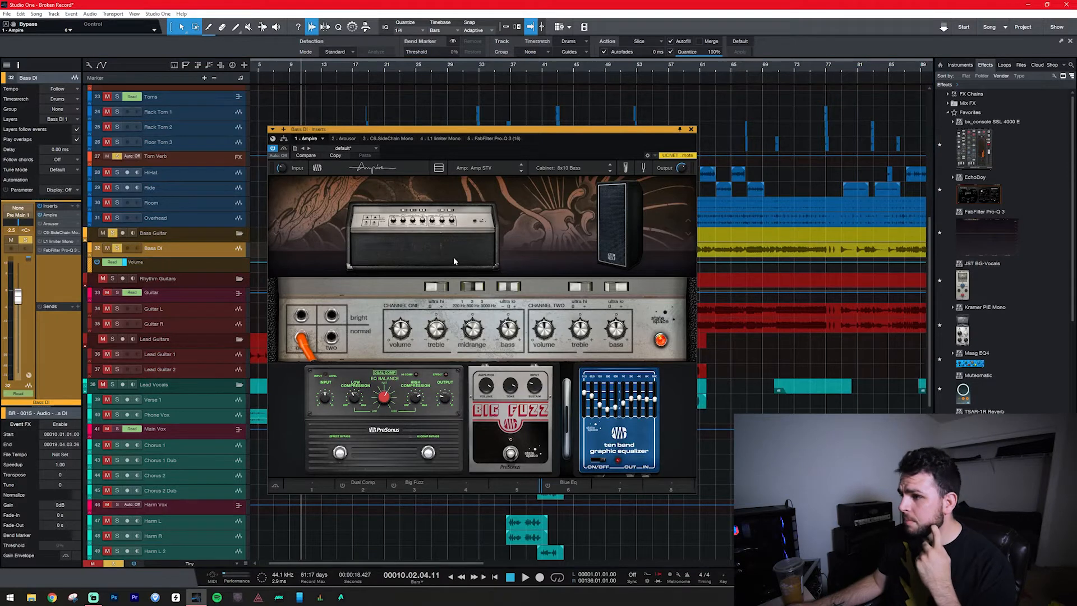
# Browse Ampire's amp models around Amp STV and its cabinet models around 8x10 Bass for the Bass DI track.
pyautogui.click(480, 167)
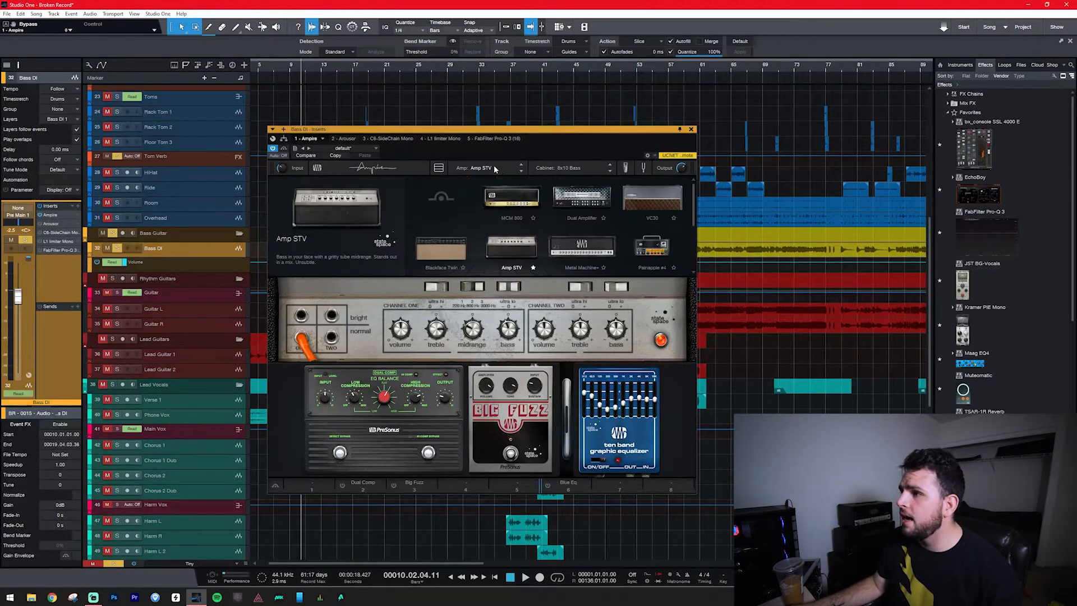
pyautogui.scroll(-2, 499, 245)
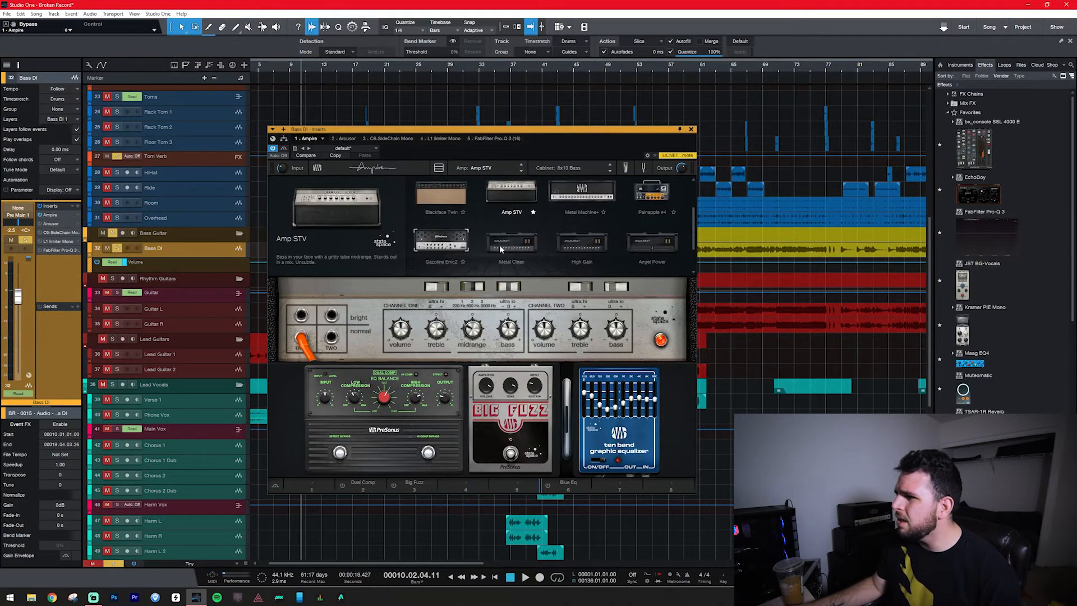
pyautogui.scroll(2, 505, 251)
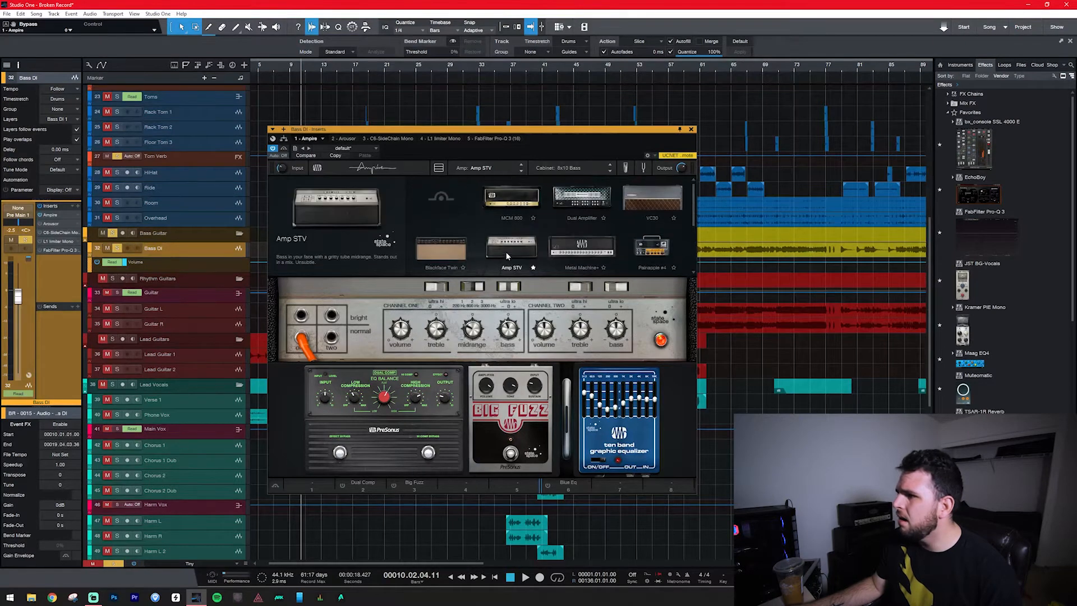
pyautogui.click(565, 169)
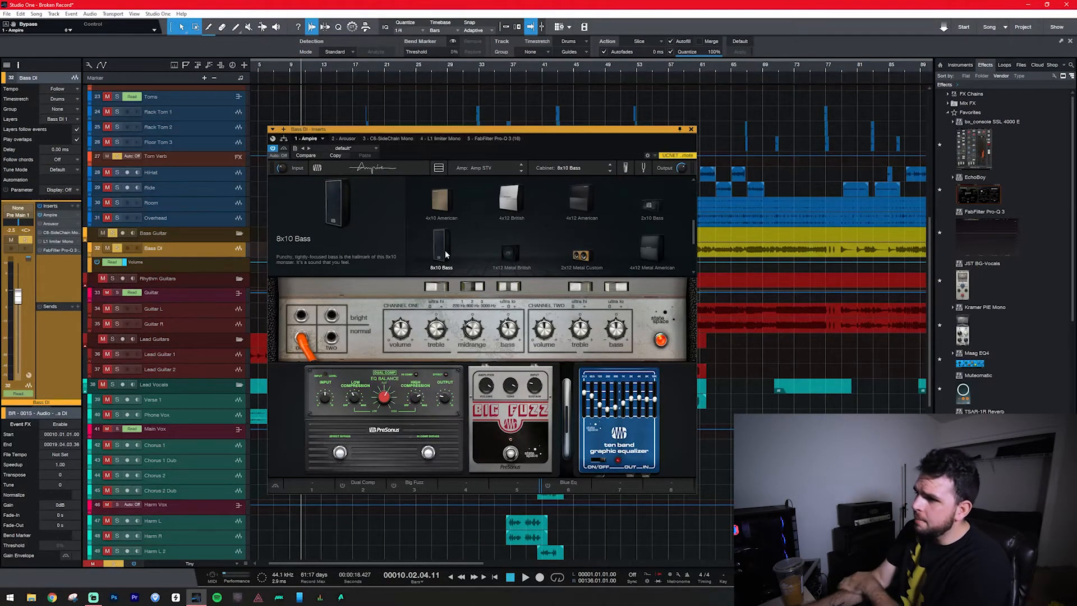
pyautogui.scroll(-2, 530, 235)
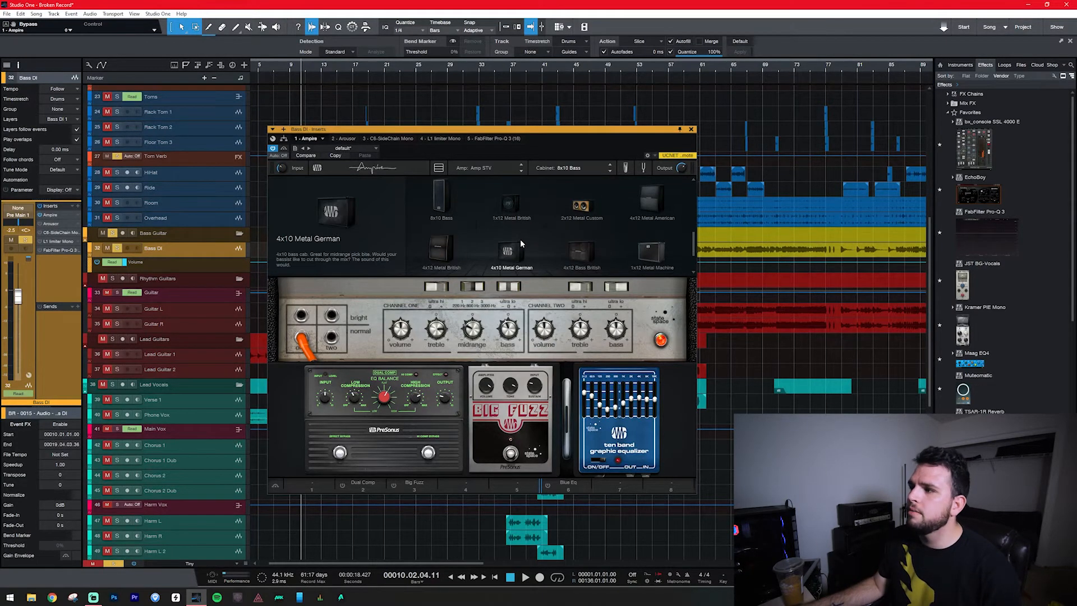
pyautogui.click(575, 168)
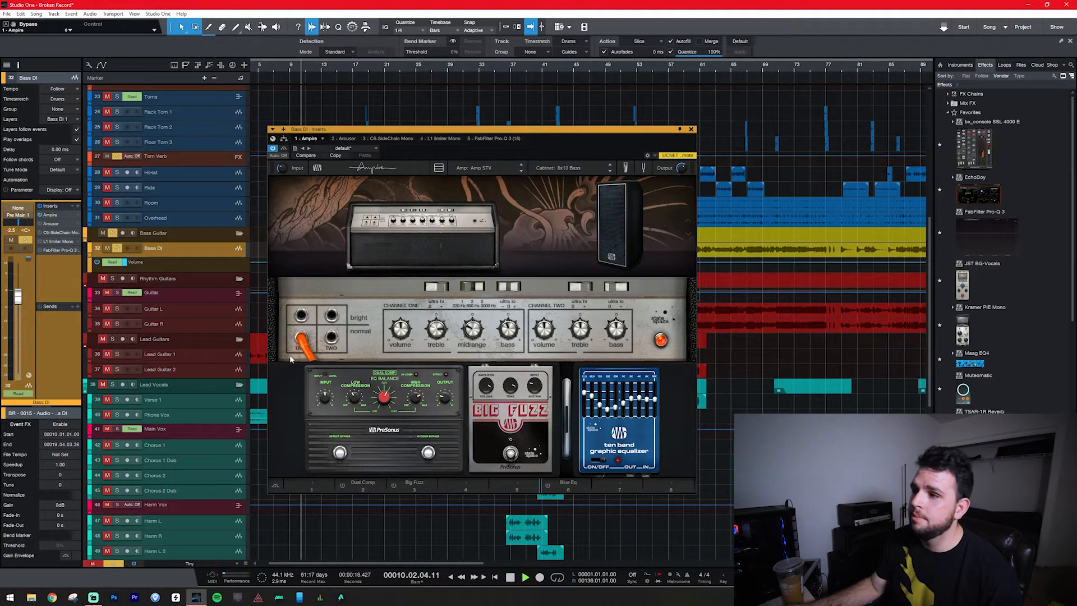
# Compare the bass with Ampire bypassed and active during playback, both soloed and in the full mix.
pyautogui.click(285, 150)
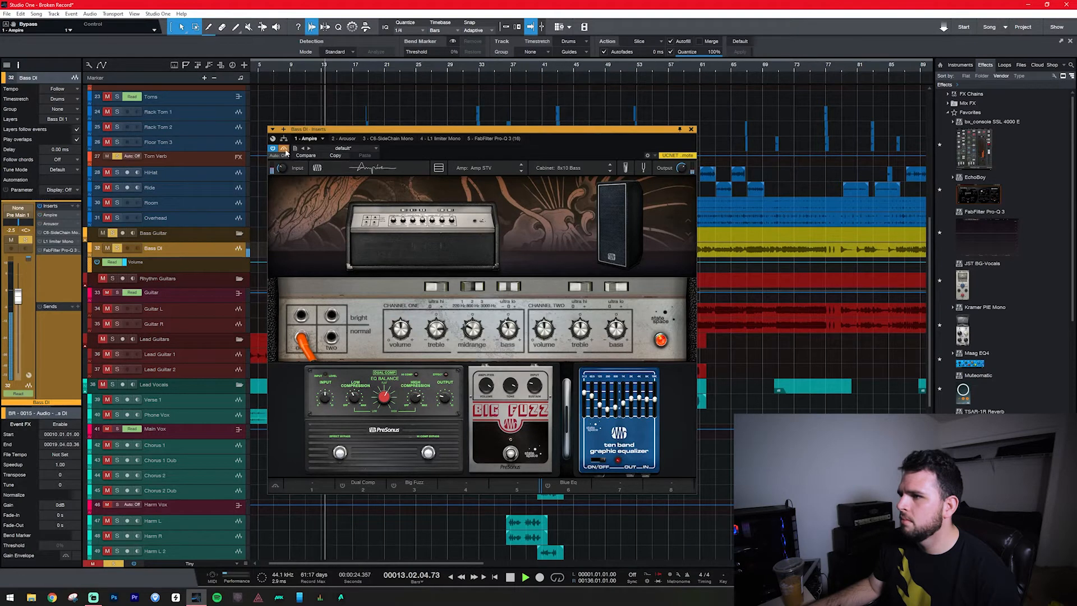
pyautogui.click(113, 234)
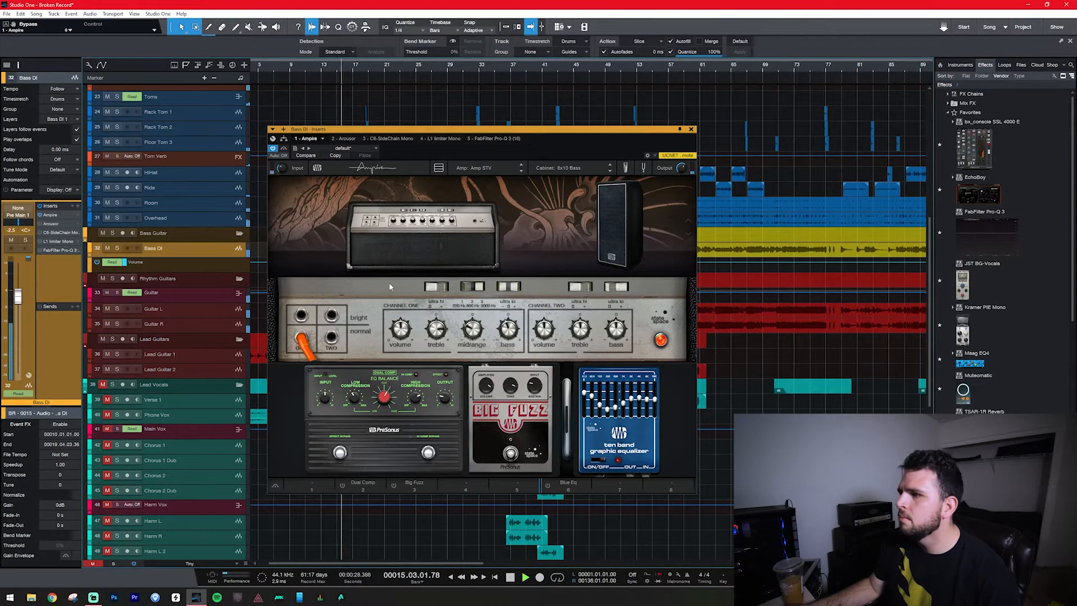
pyautogui.press('space')
pyautogui.click(117, 249)
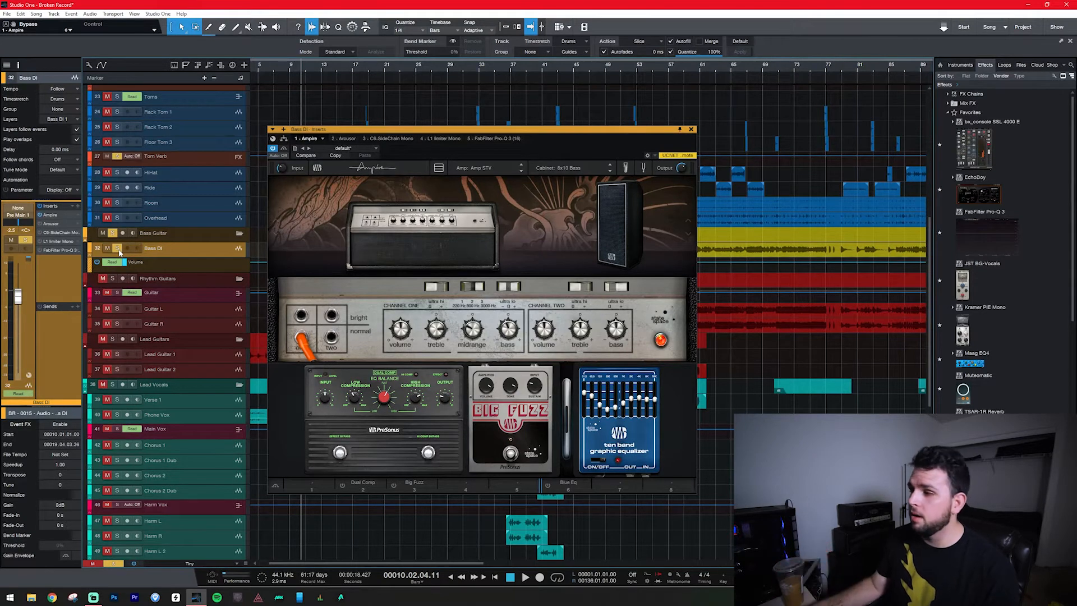
# Engage Ampire's Big Fuzz pedal, compare the soloed bass with and without it, and try its middle knob during playback.
pyautogui.click(509, 455)
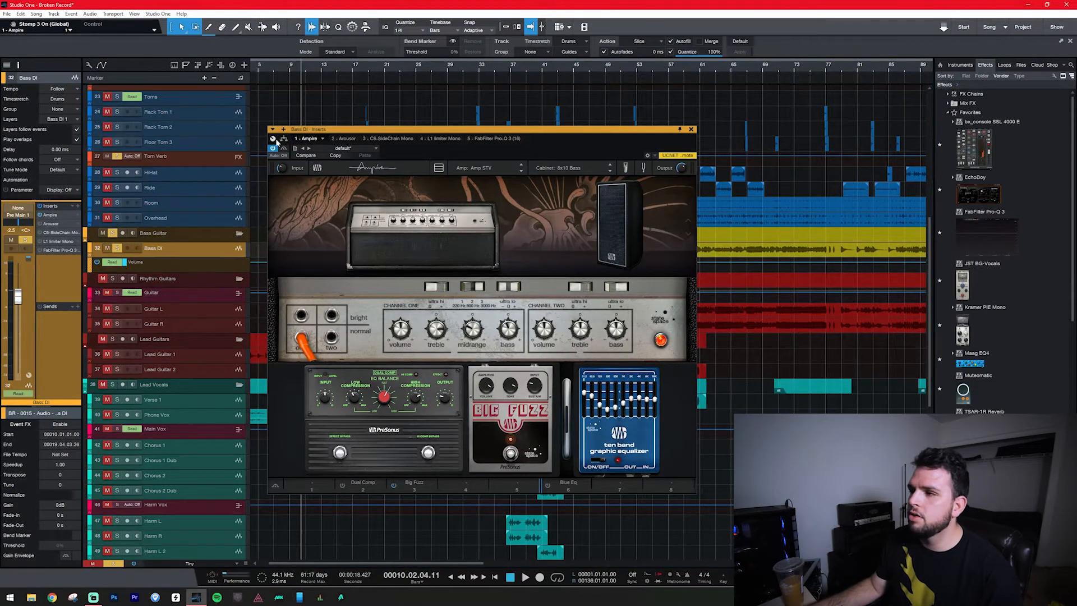
pyautogui.press('space')
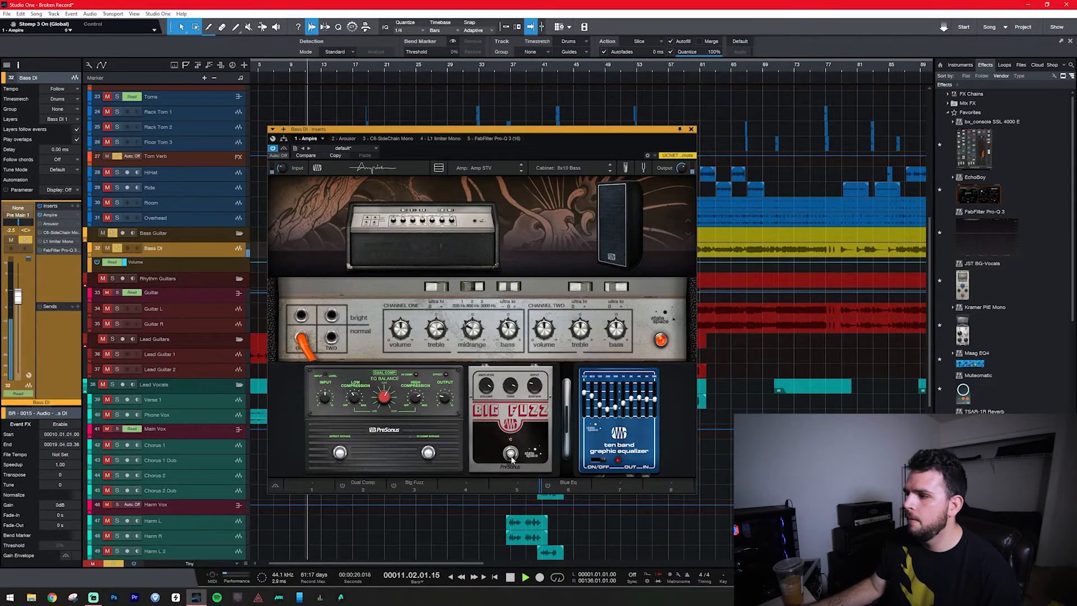
pyautogui.click(511, 459)
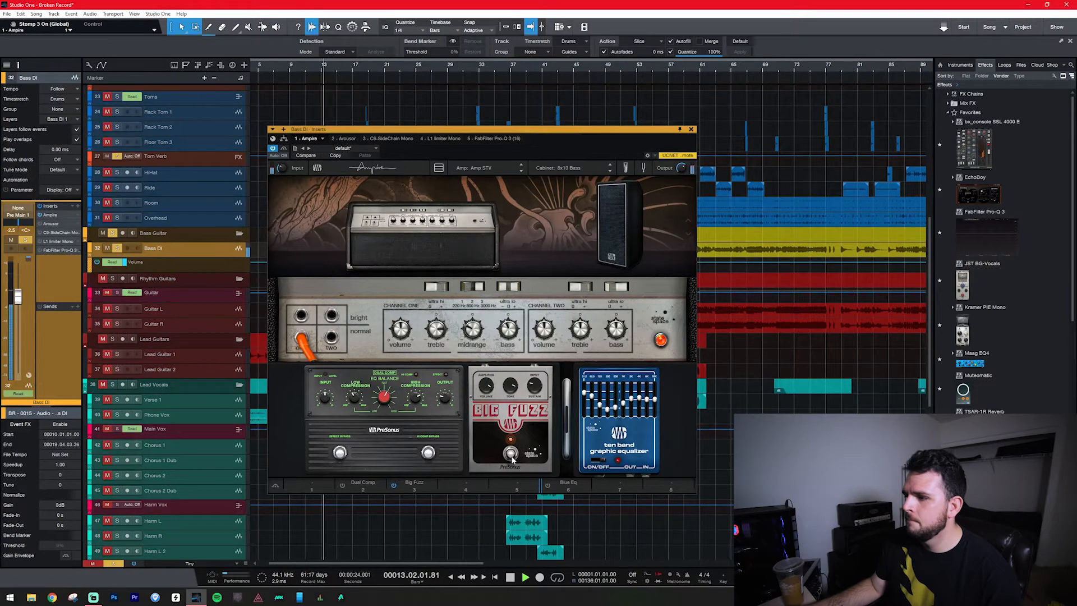
pyautogui.press('space')
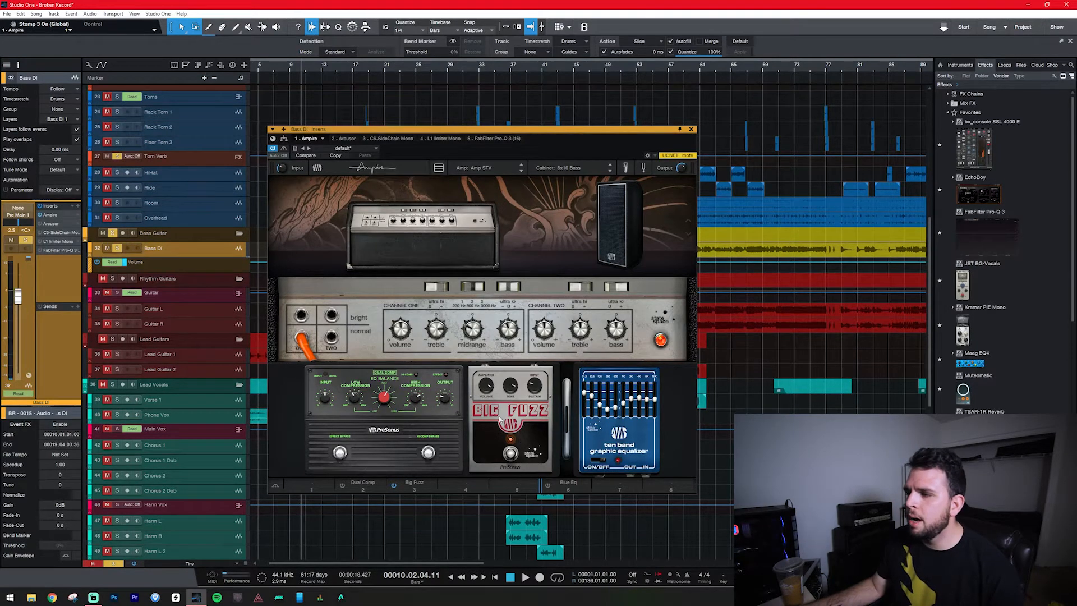
pyautogui.press('space')
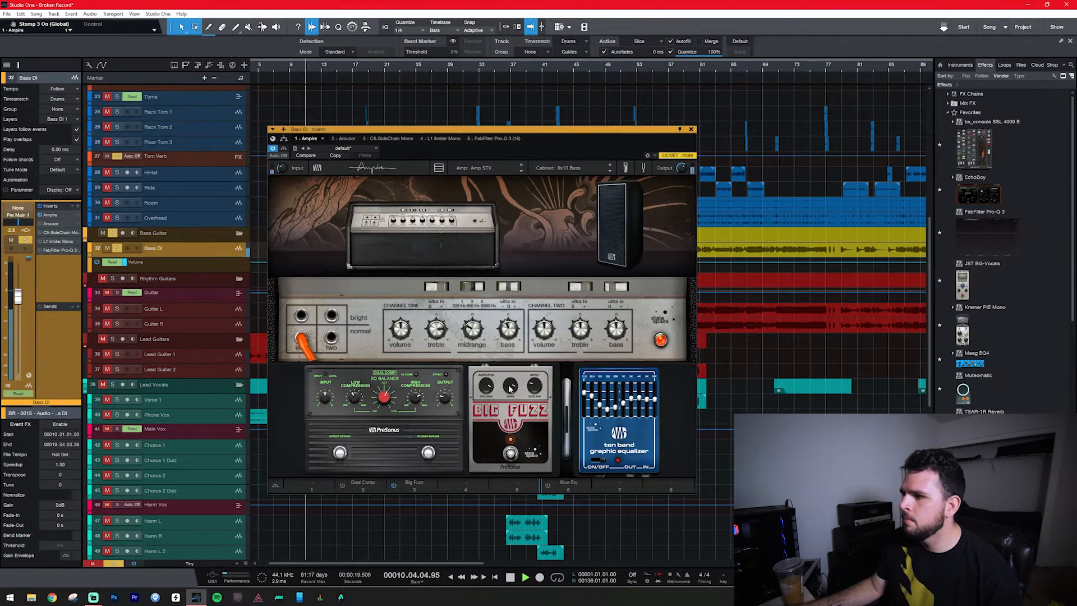
pyautogui.moveTo(509, 412); pyautogui.dragTo(549, 418)
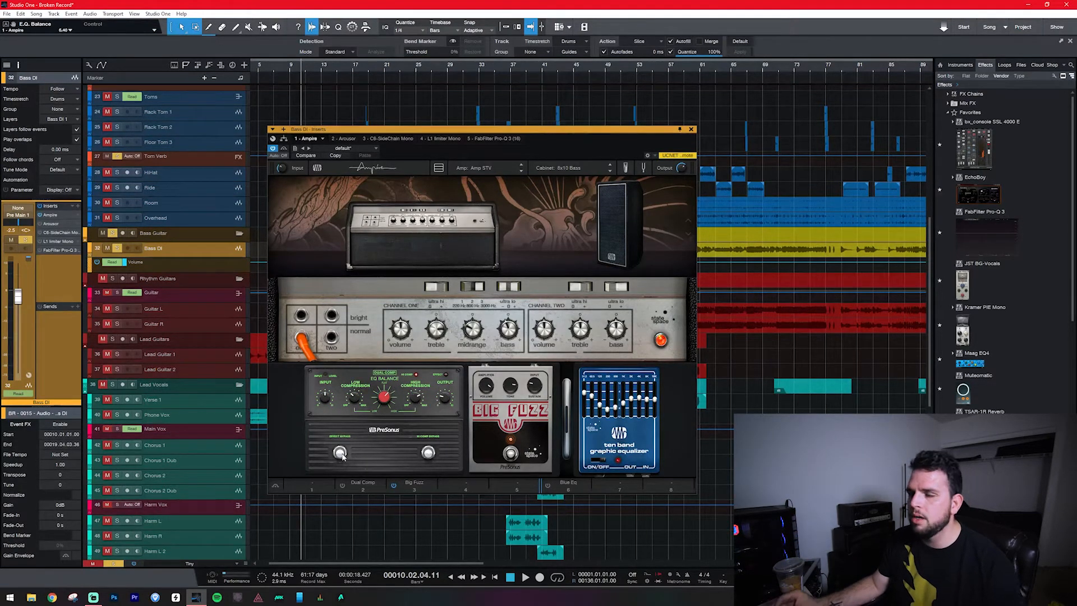
# Engage the Dual Comp pedal in Ampire and compare the soloed bass with it on and off.
pyautogui.press('space')
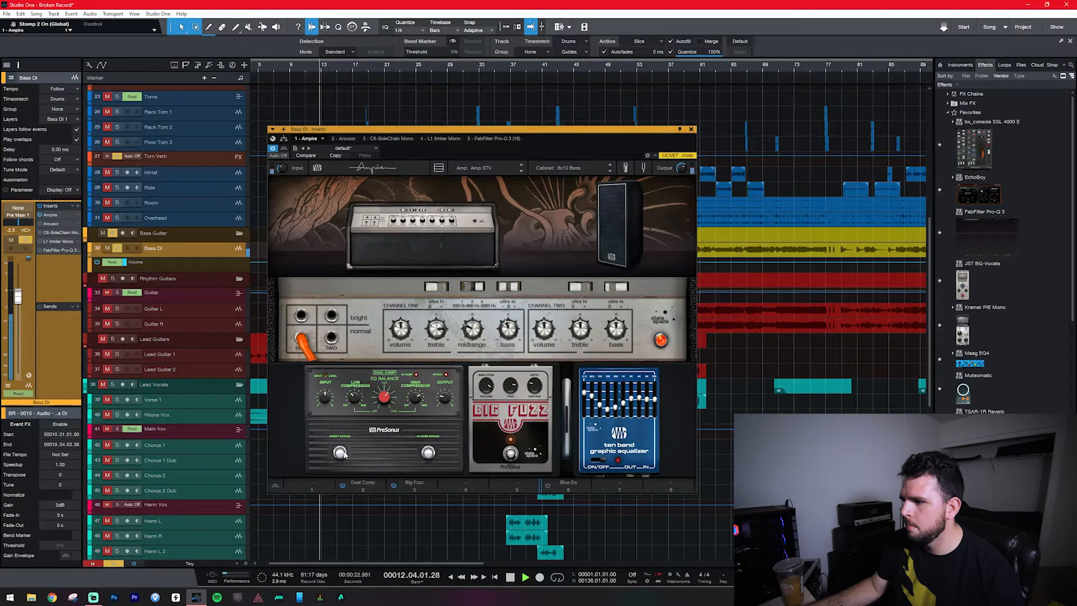
pyautogui.click(344, 454)
pyautogui.click(344, 455)
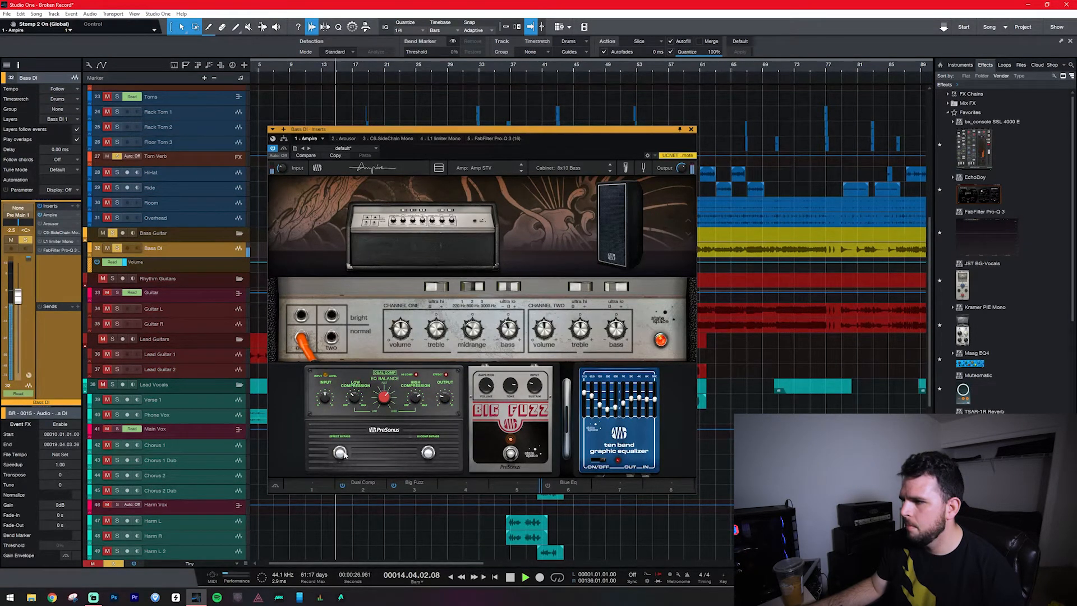
pyautogui.press('space')
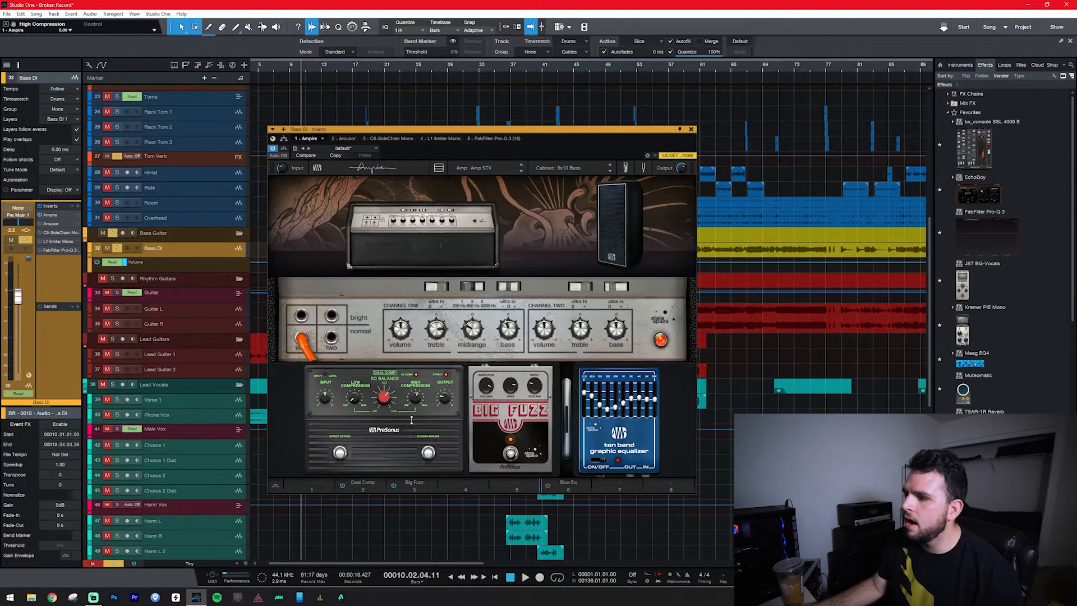
# Sweep the Dual Comp's Low Compression up to 10 and back down, and adjust its High Compression and E.Q. Balance during playback.
pyautogui.press('space')
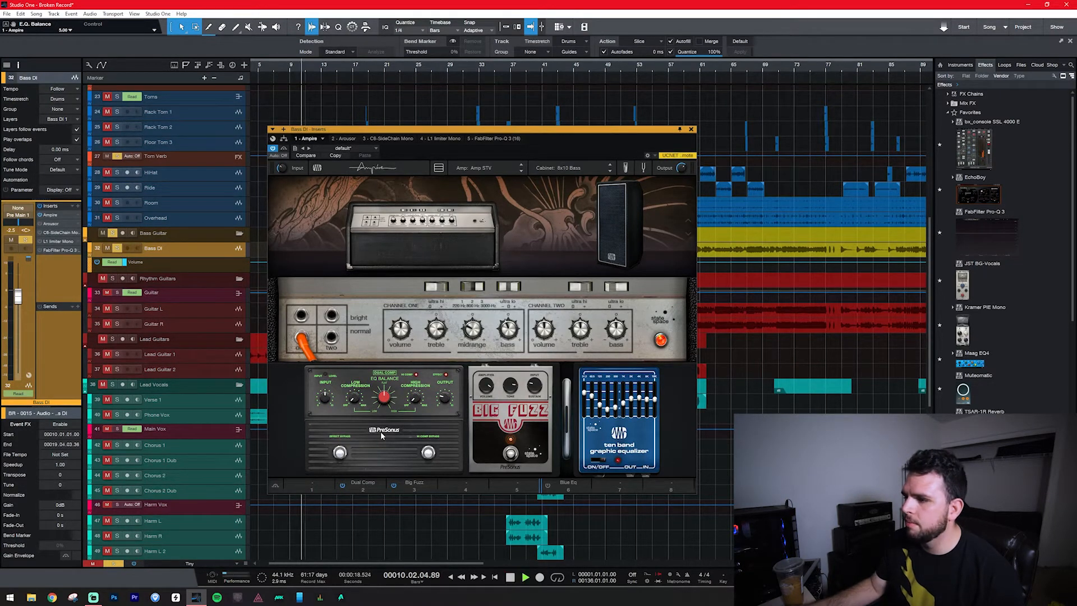
pyautogui.moveTo(355, 375)
pyautogui.moveTo(355, 376); pyautogui.dragTo(354, 274)
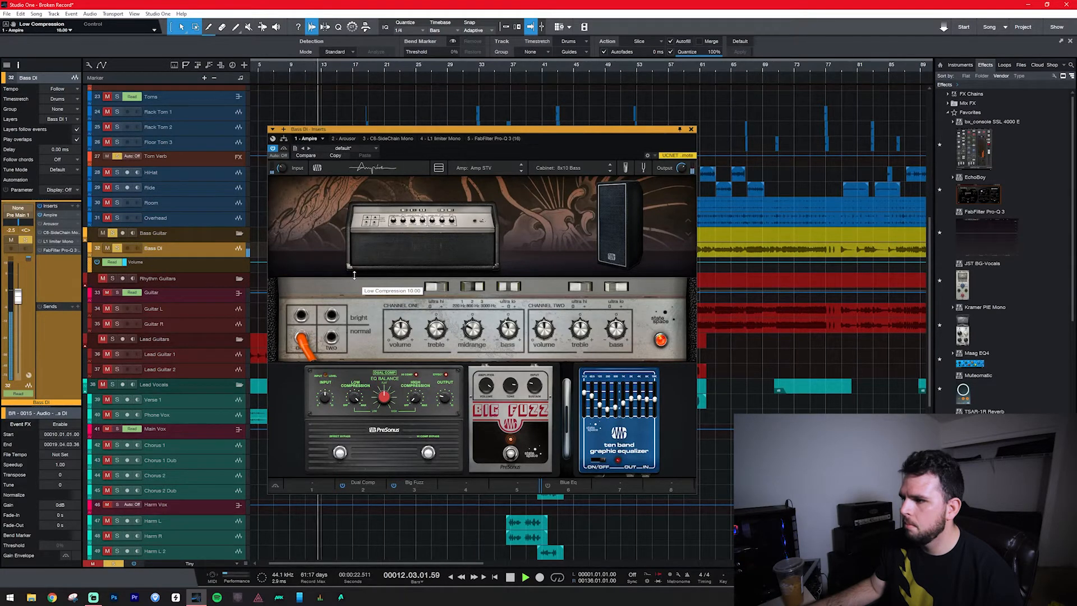
pyautogui.moveTo(354, 286); pyautogui.dragTo(358, 369)
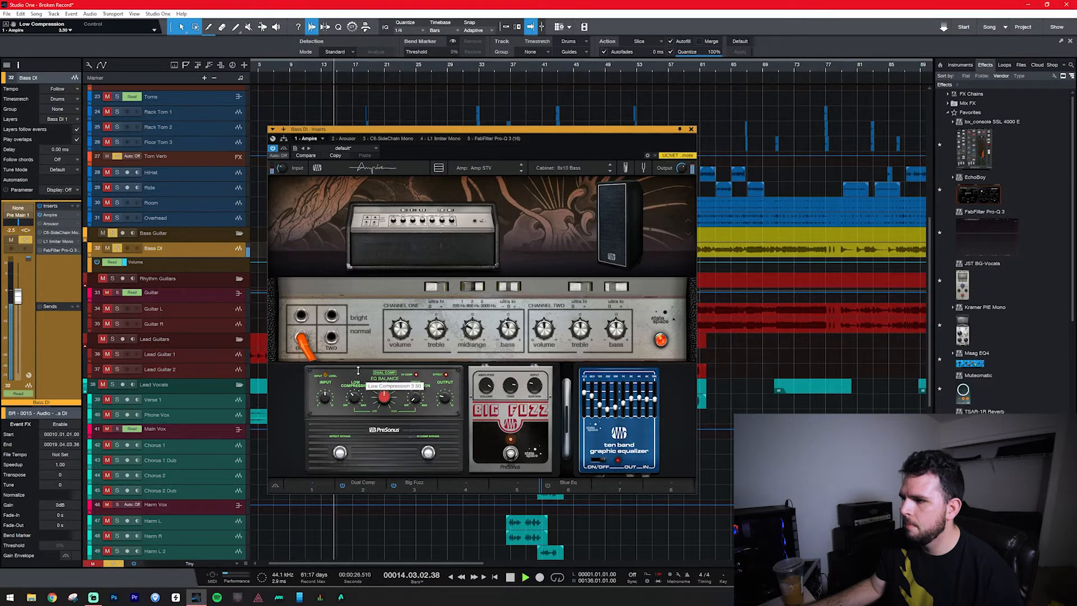
pyautogui.moveTo(417, 396); pyautogui.dragTo(429, 346)
pyautogui.moveTo(383, 400); pyautogui.dragTo(378, 422)
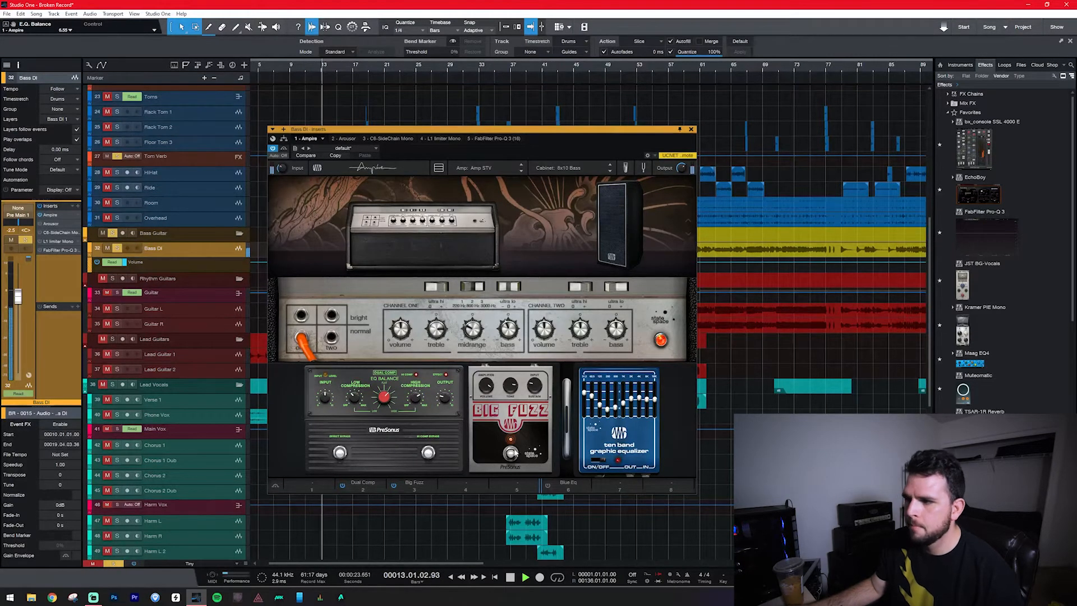
pyautogui.press('space')
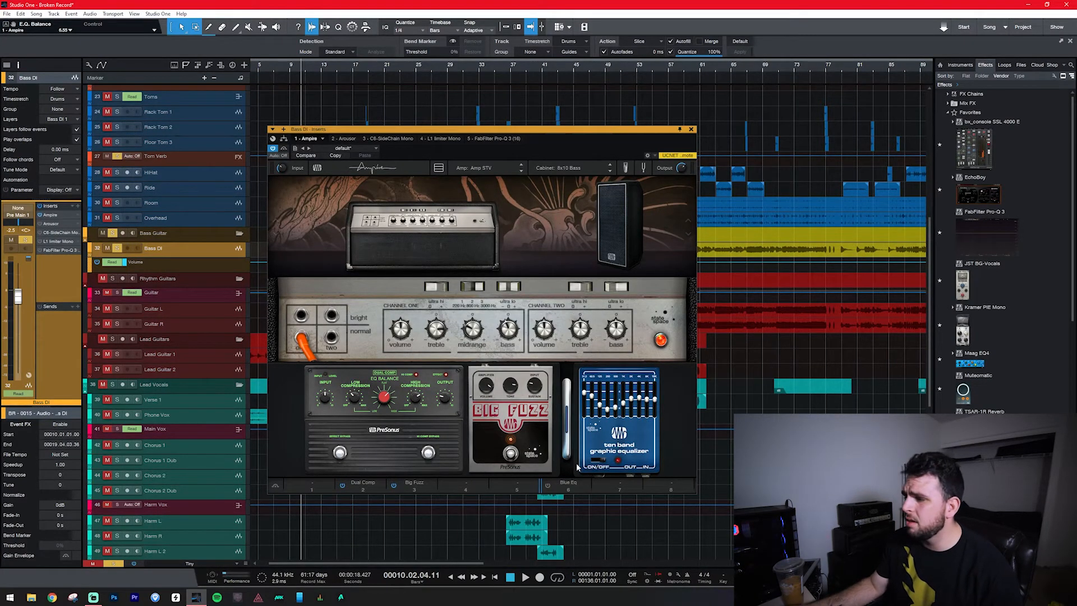
# Audition the ten band graphic equalizer pedal on the soloed bass.
pyautogui.press('space')
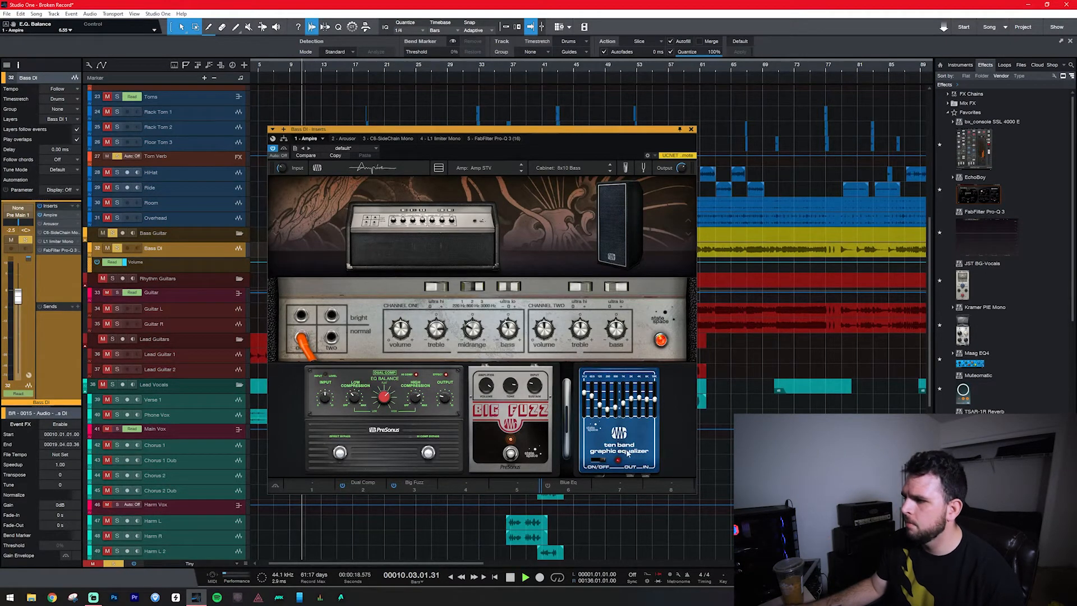
pyautogui.click(599, 460)
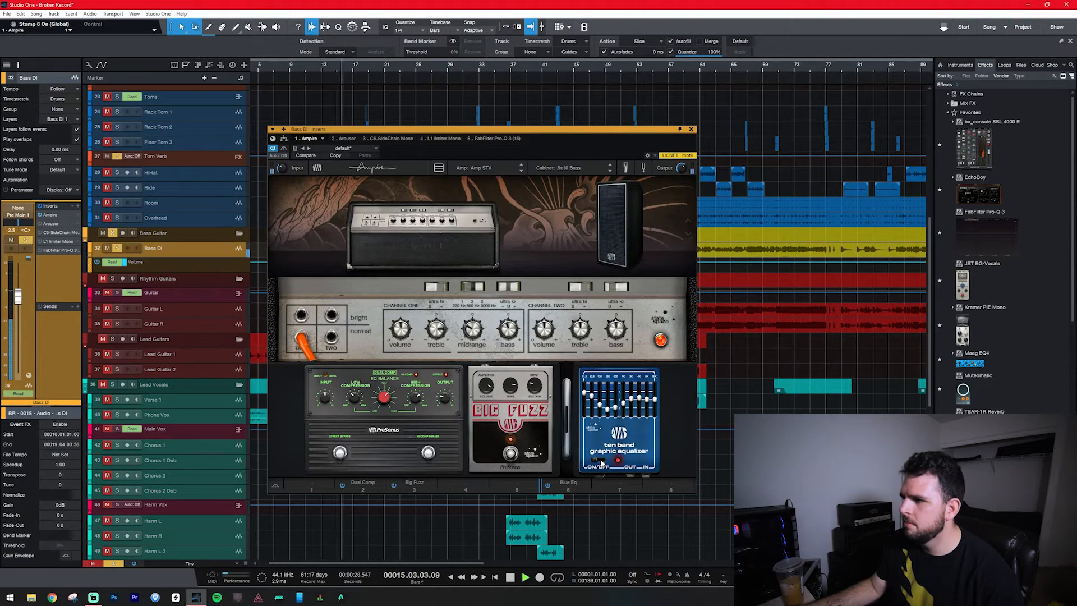
pyautogui.press('space')
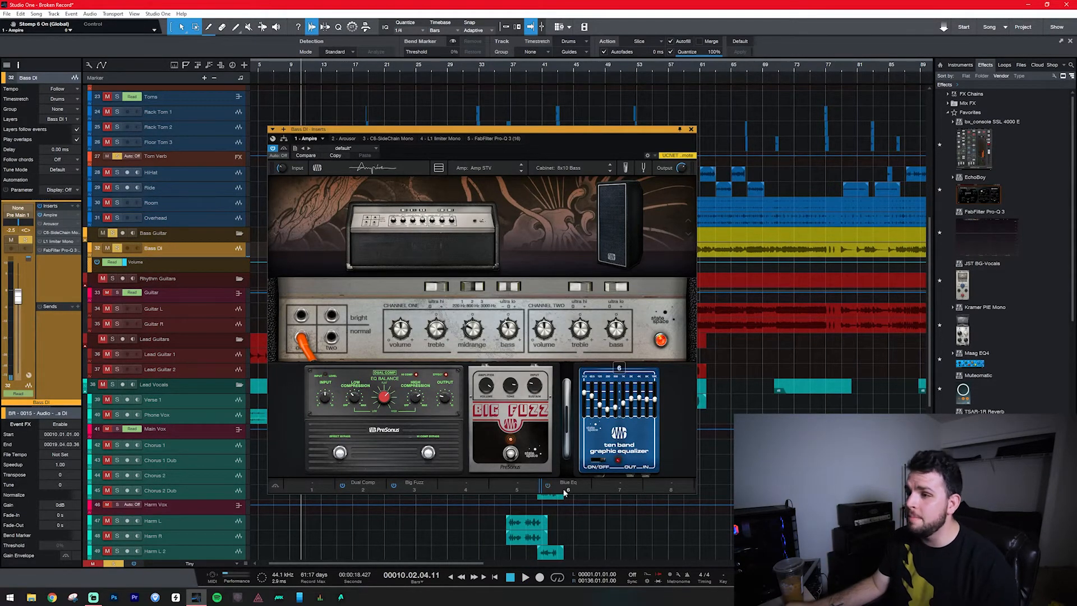
# Unsolo Bass DI, compare the ten band graphic equalizer on and off in the full mix, and leave it engaged.
pyautogui.click(117, 249)
pyautogui.press('space')
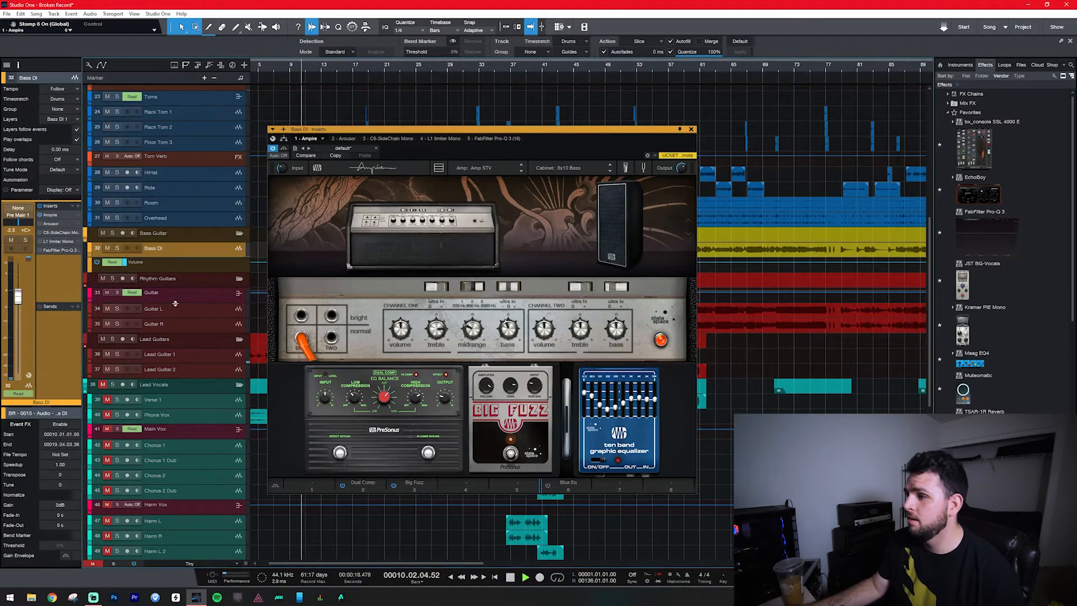
pyautogui.click(598, 459)
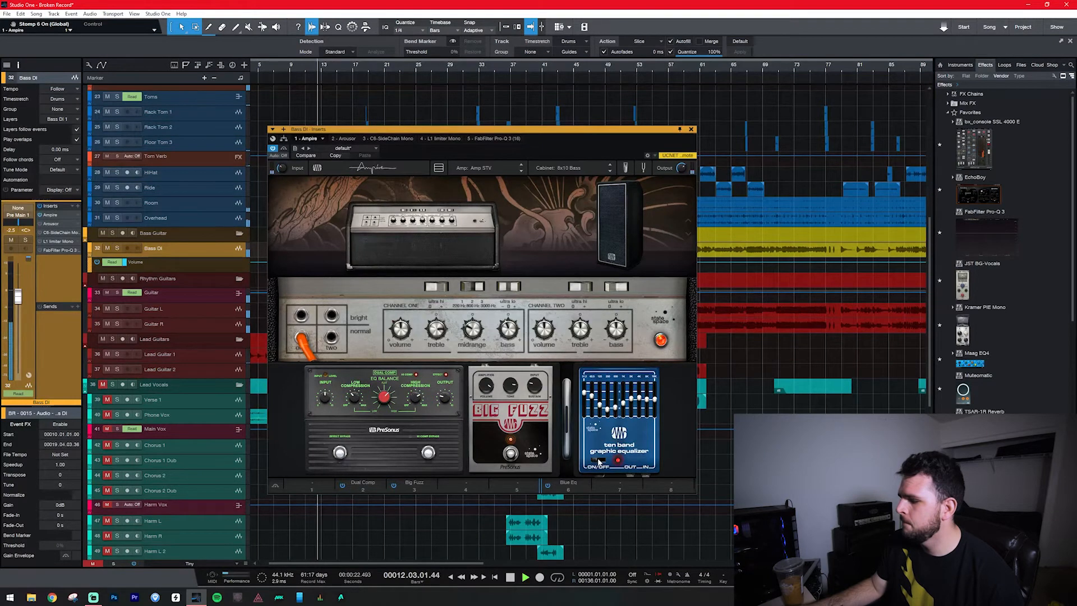
pyautogui.click(599, 459)
pyautogui.click(598, 461)
pyautogui.click(599, 461)
pyautogui.click(599, 461)
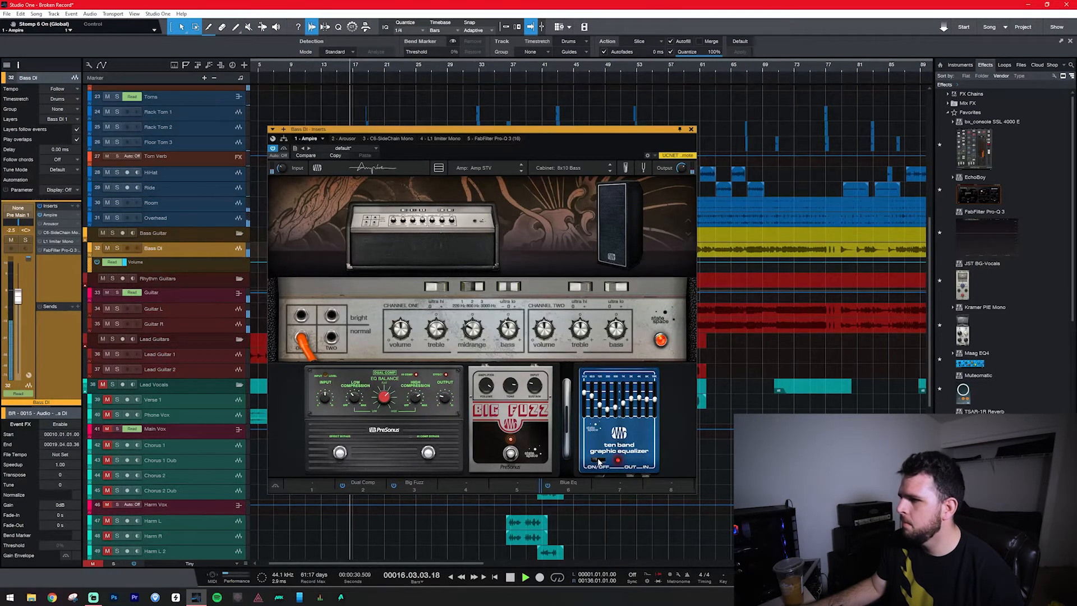
pyautogui.press('space')
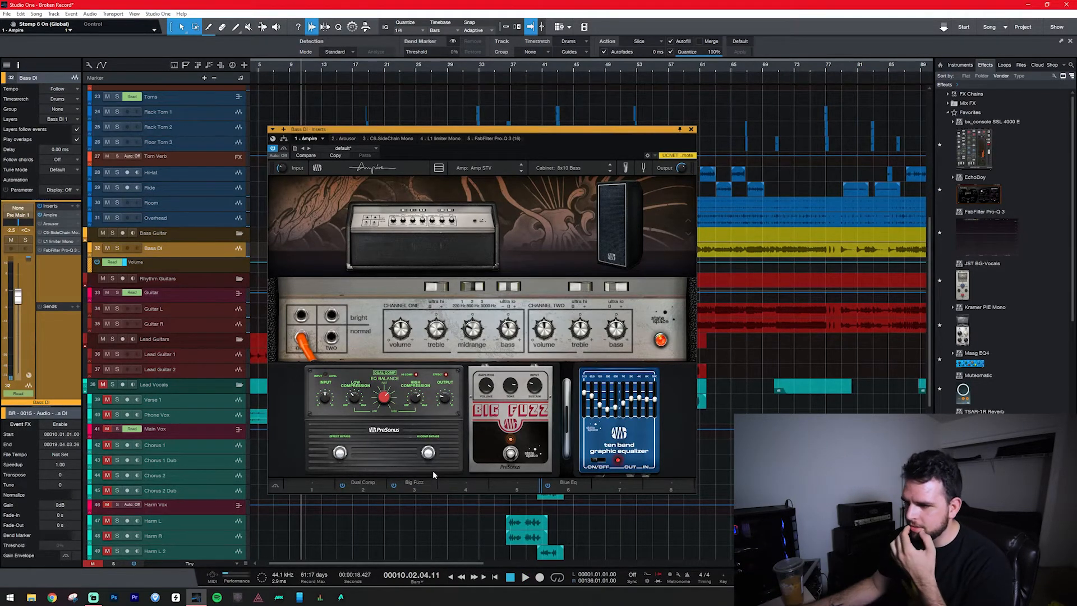
pyautogui.click(511, 453)
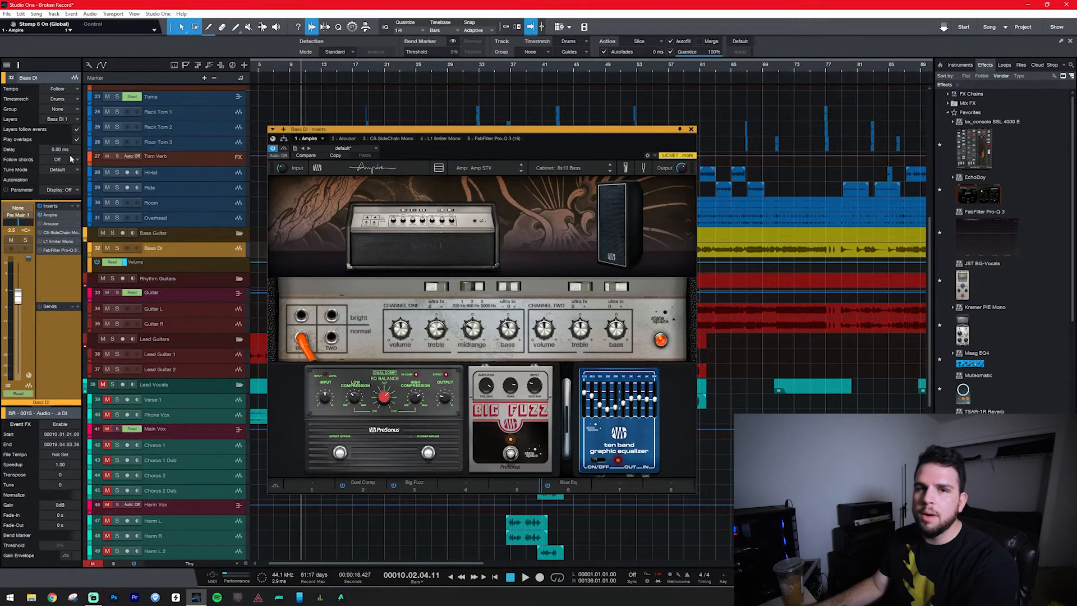
# Open the Arousor insert on Bass DI, solo the track and activate the compressor during playback.
pyautogui.click(50, 224)
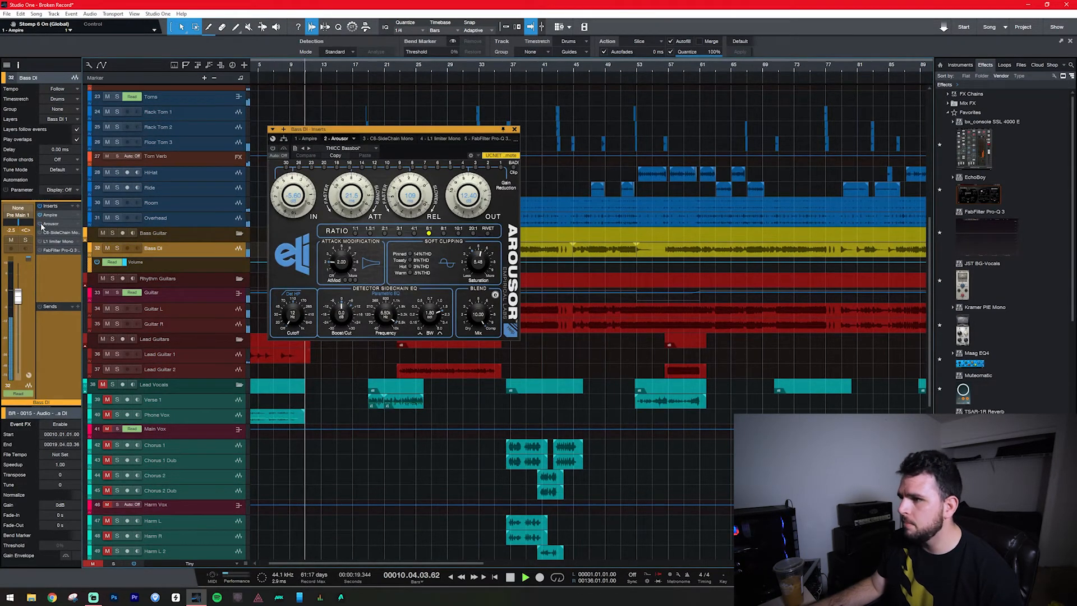
pyautogui.click(116, 248)
pyautogui.click(40, 224)
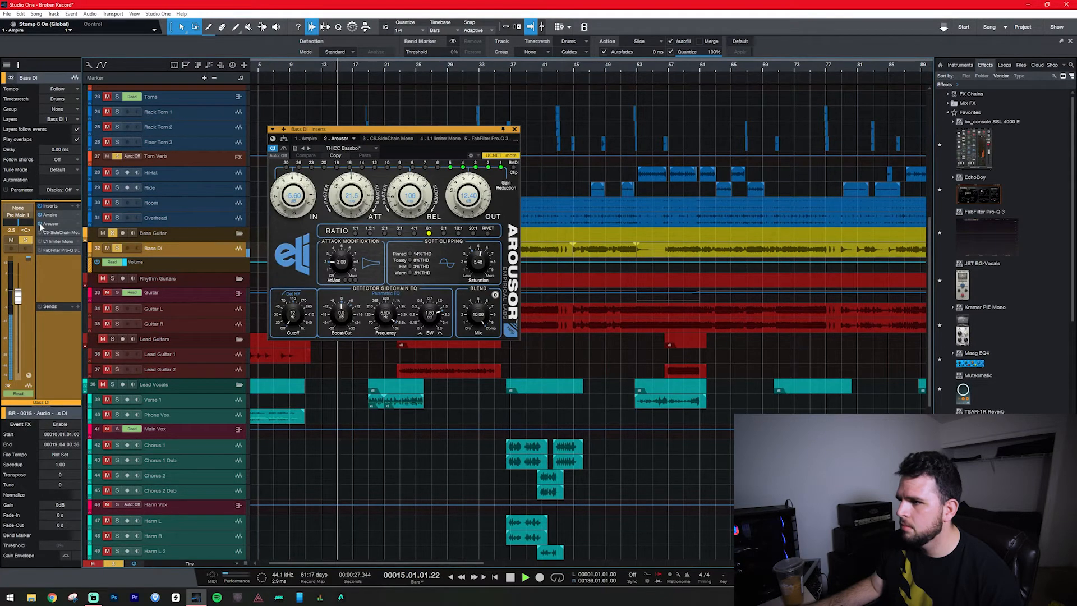
# Open the C6-SideChain insert on Bass DI and compare it bypassed and active on the soloed track.
pyautogui.press('space')
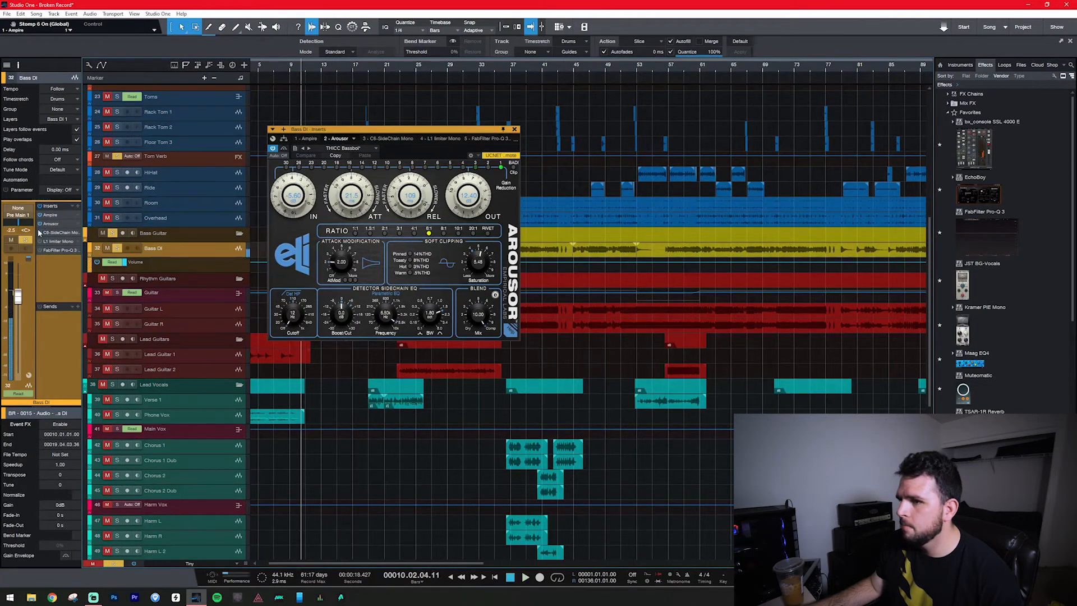
pyautogui.click(384, 139)
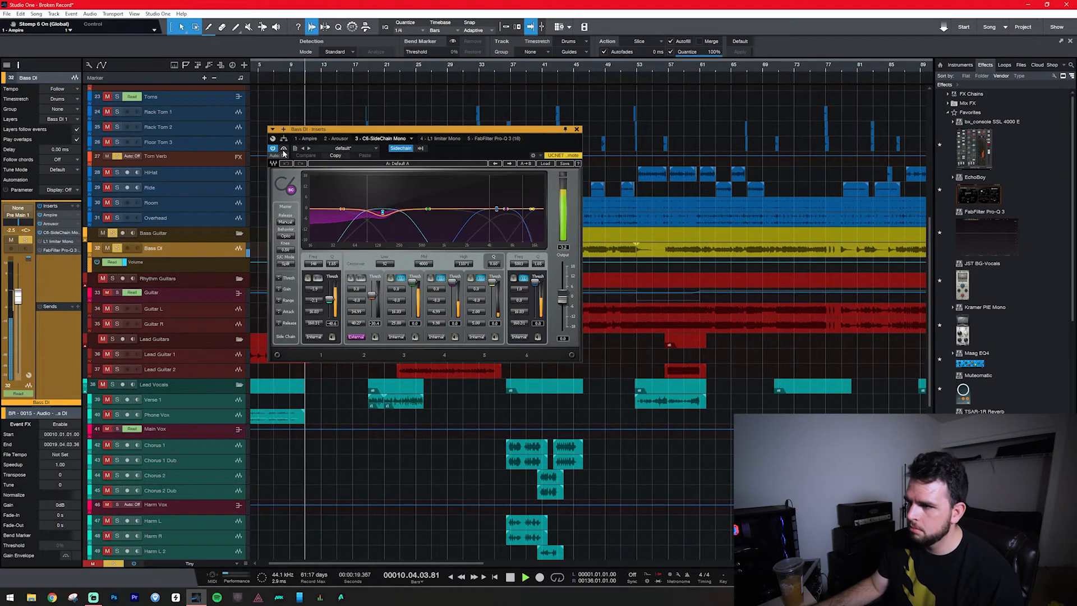
pyautogui.click(284, 150)
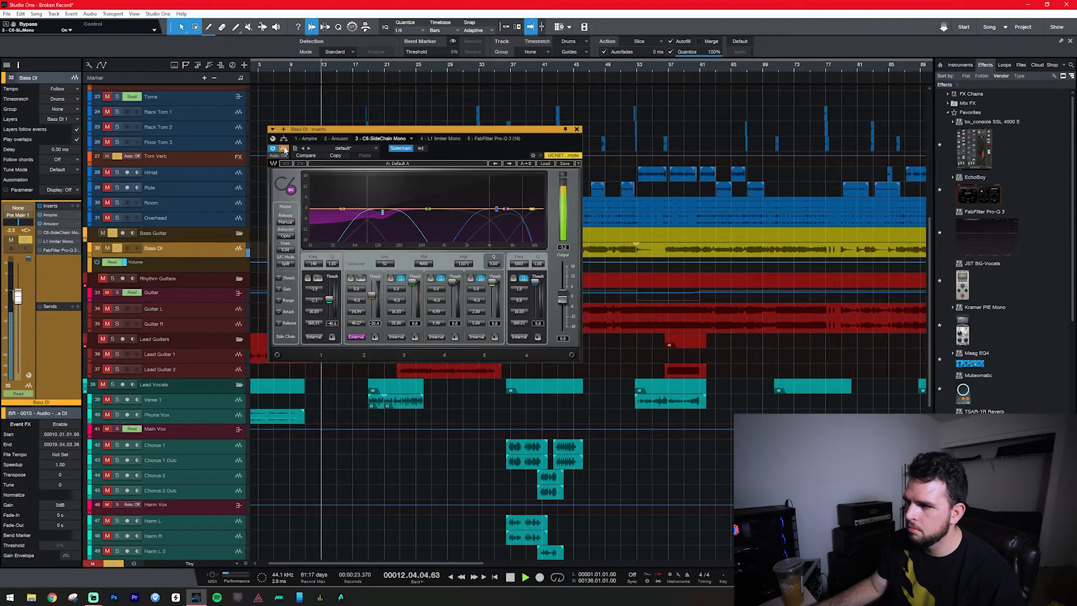
pyautogui.click(283, 148)
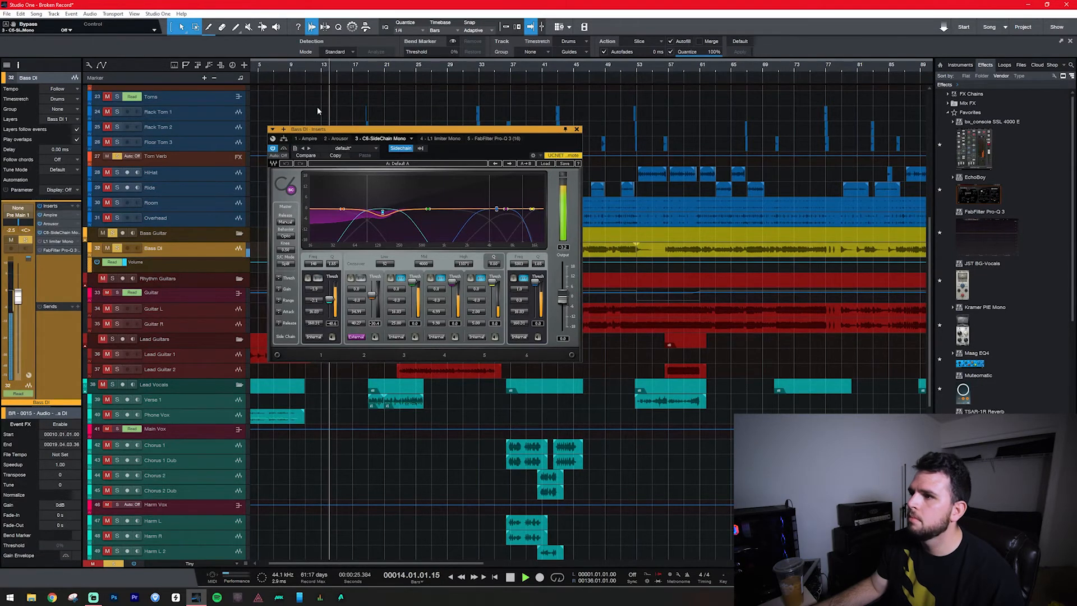
# Solo the Kick bus together with Bass DI to audition the C6 sidechain ducking, and unsolo the Kick bus.
pyautogui.scroll(10, 318, 106)
pyautogui.press('space')
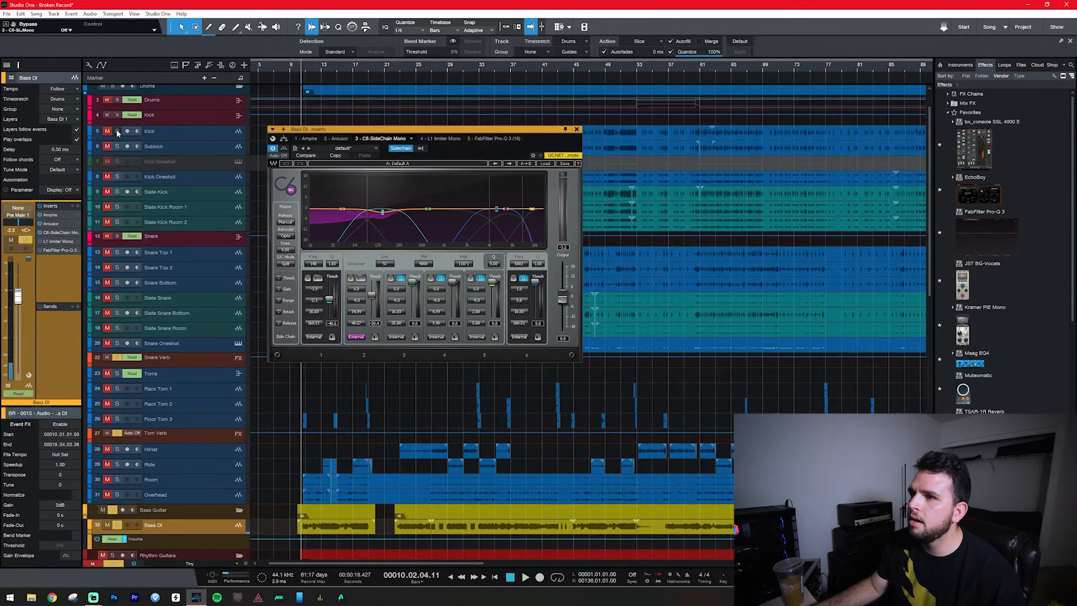
pyautogui.click(117, 115)
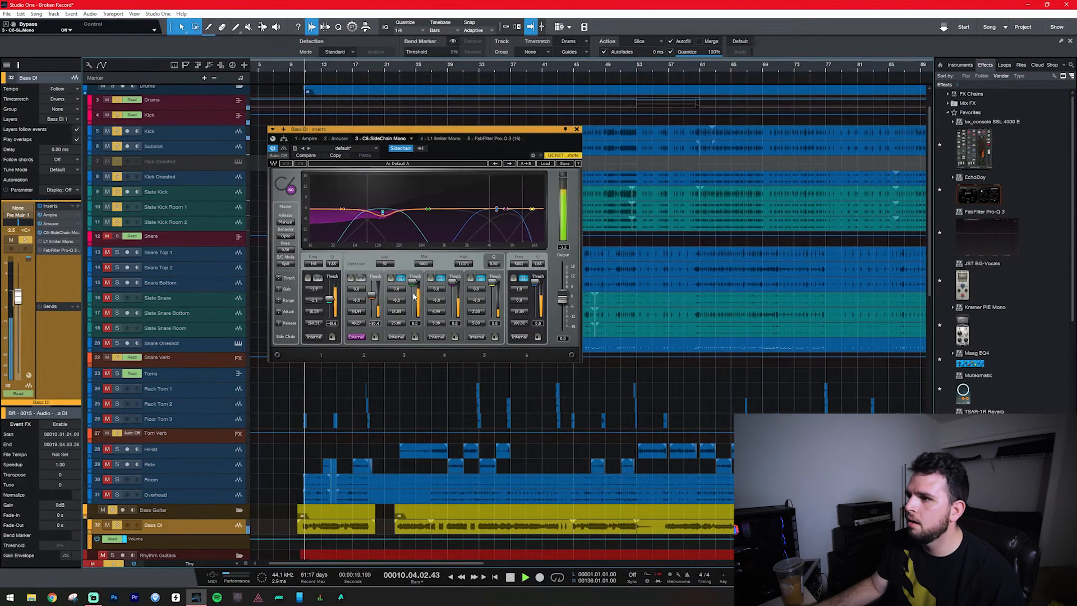
pyautogui.click(118, 114)
pyautogui.press('space')
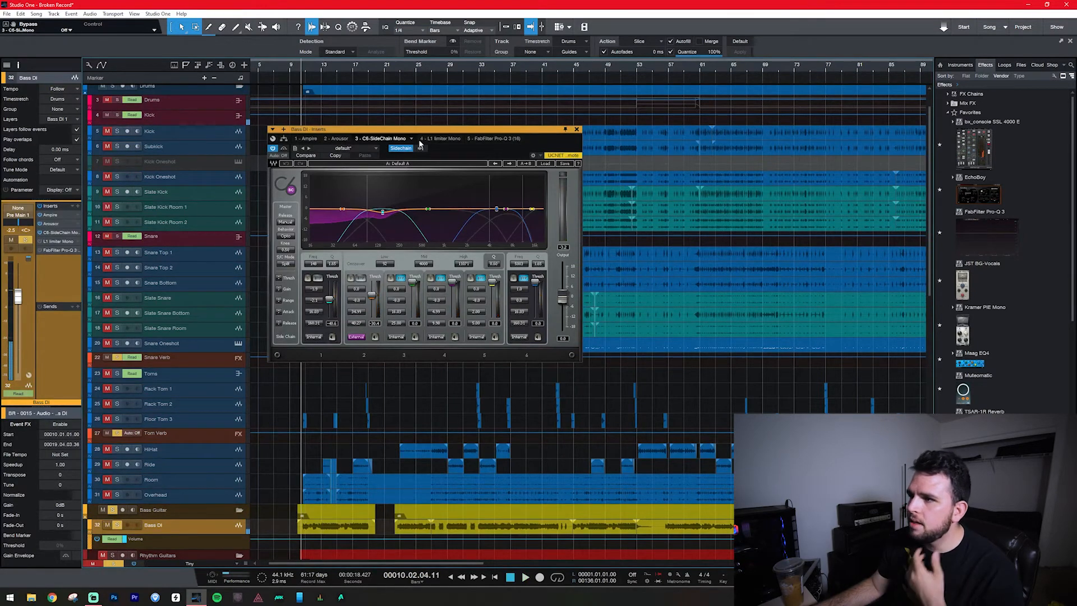
# Open the L1 limiter Mono insert on Bass DI and compare it bypassed and active during playback.
pyautogui.click(441, 139)
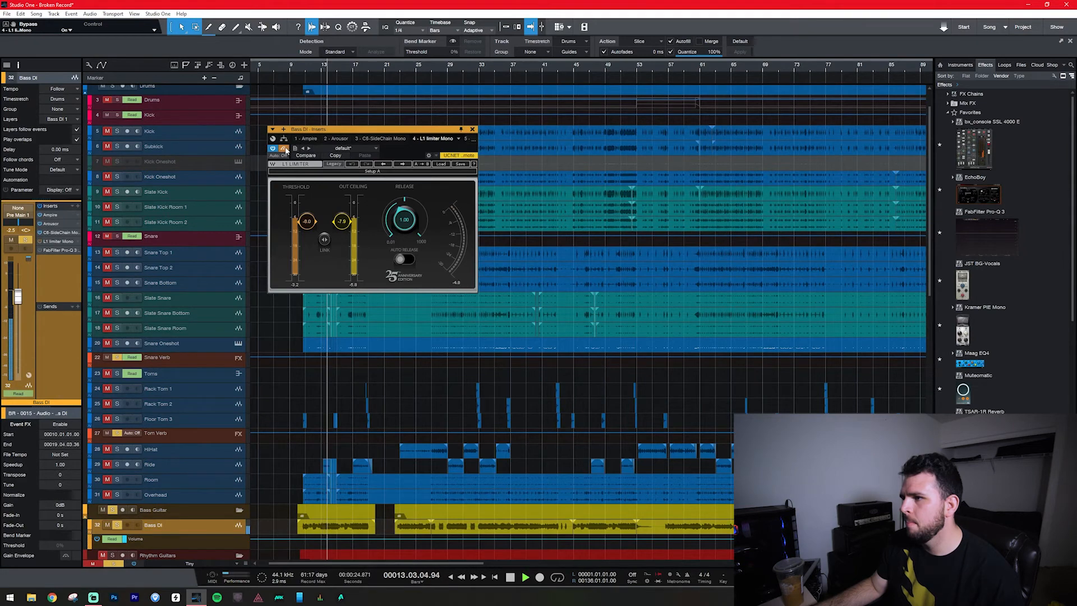
pyautogui.press('space')
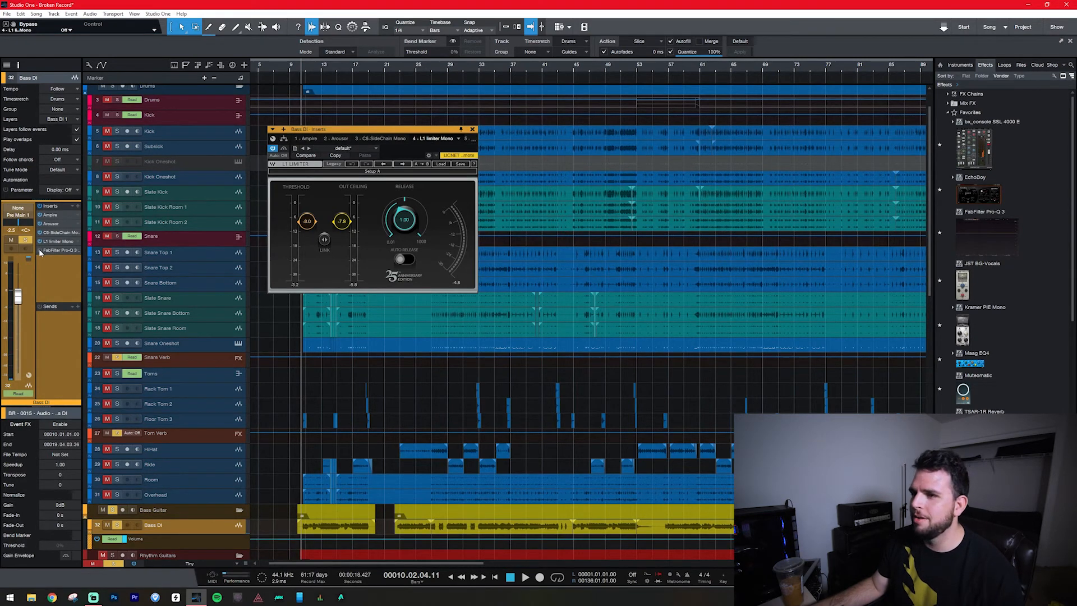
# Open FabFilter Pro-Q 3 on Bass DI, activate it and compare it bypassed and active on the soloed bass.
pyautogui.click(55, 251)
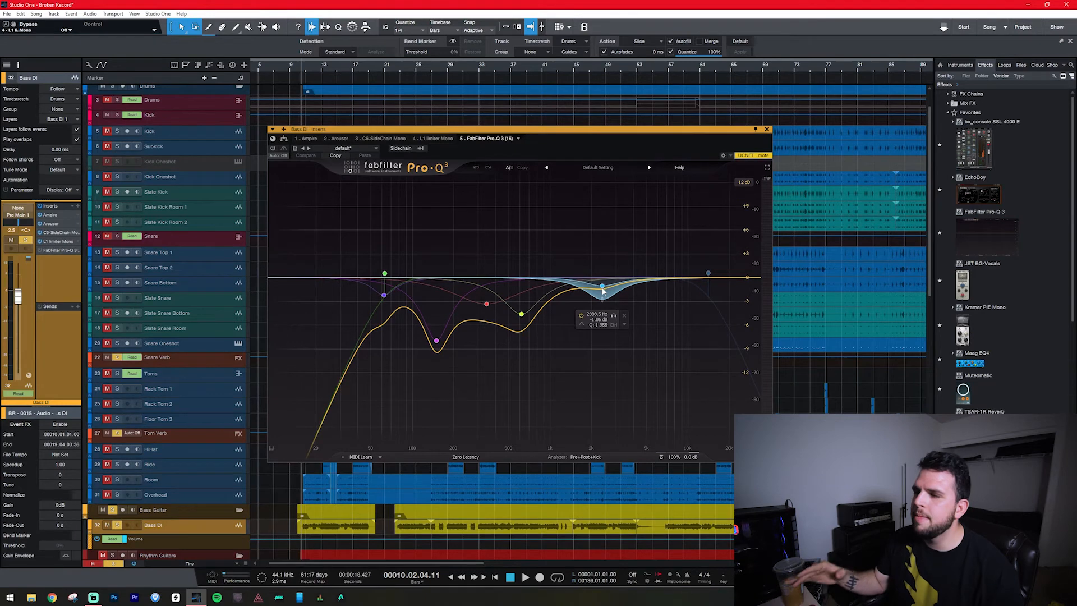
pyautogui.click(273, 150)
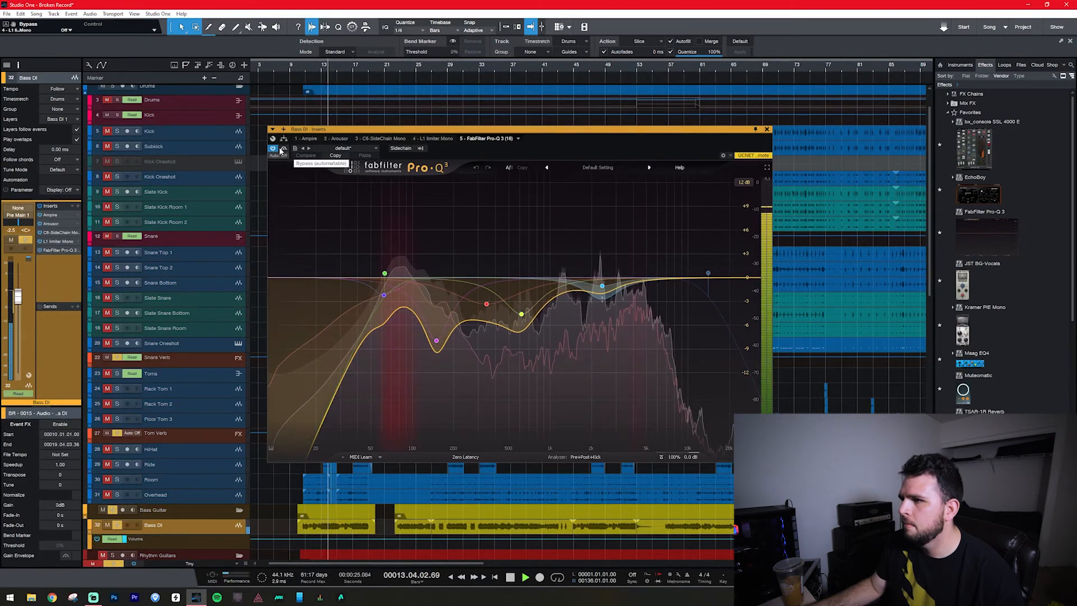
pyautogui.click(285, 150)
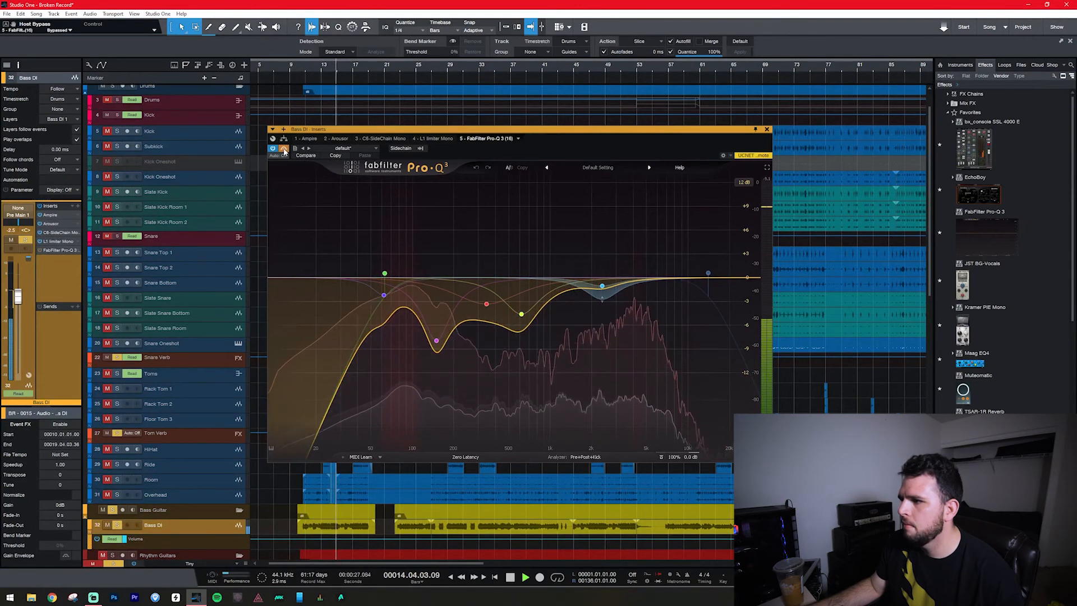
pyautogui.click(284, 149)
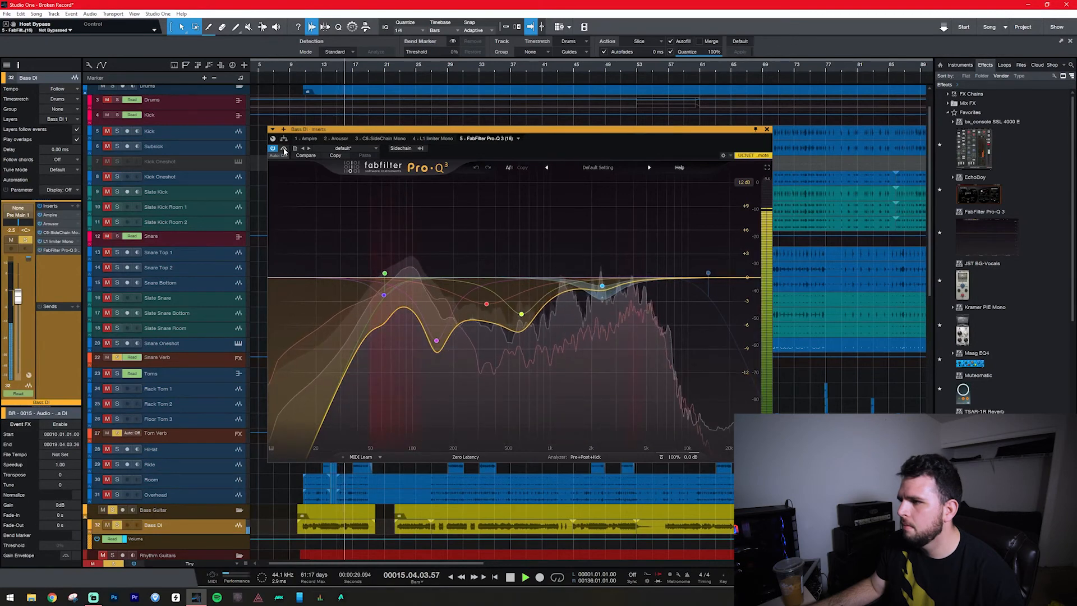
# Unsolo Bass DI, compare Pro-Q 3 bypassed and active in the full mix, and close the insert window.
pyautogui.click(117, 525)
pyautogui.press('space')
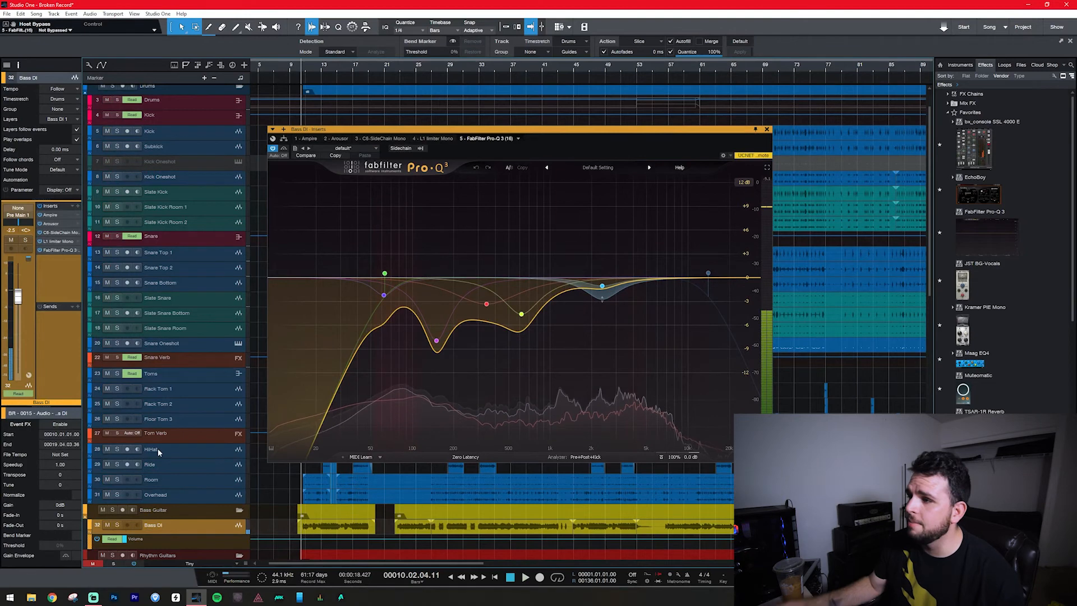
pyautogui.press('space')
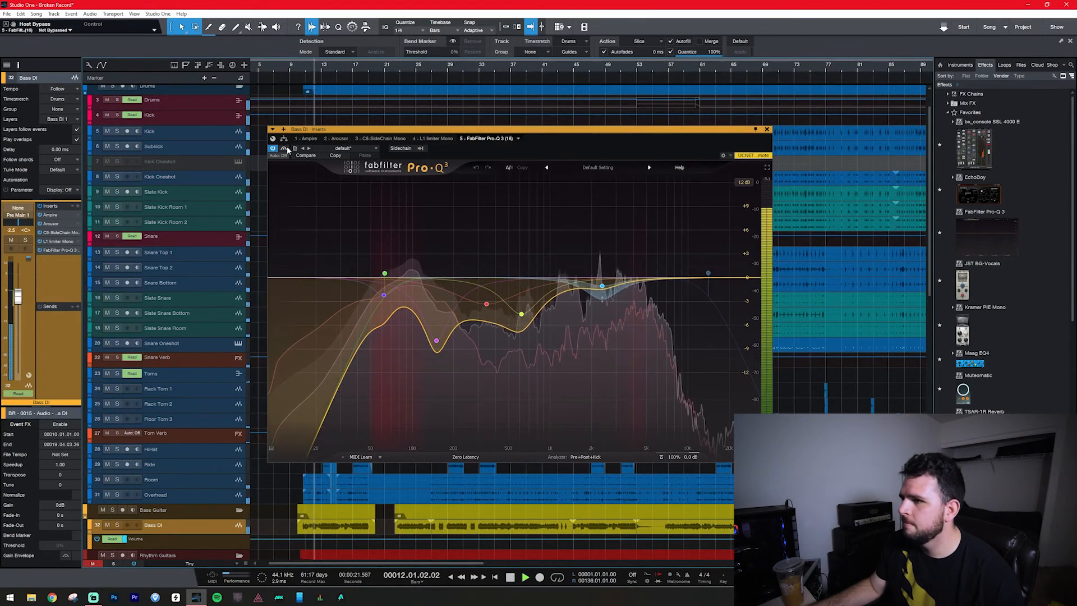
pyautogui.click(286, 149)
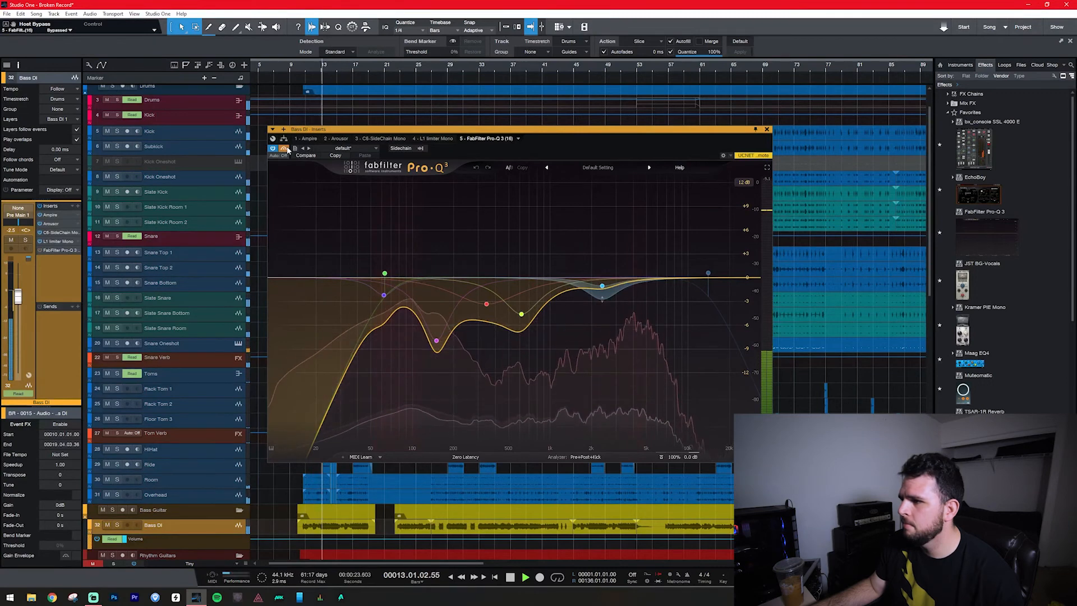
pyautogui.click(285, 149)
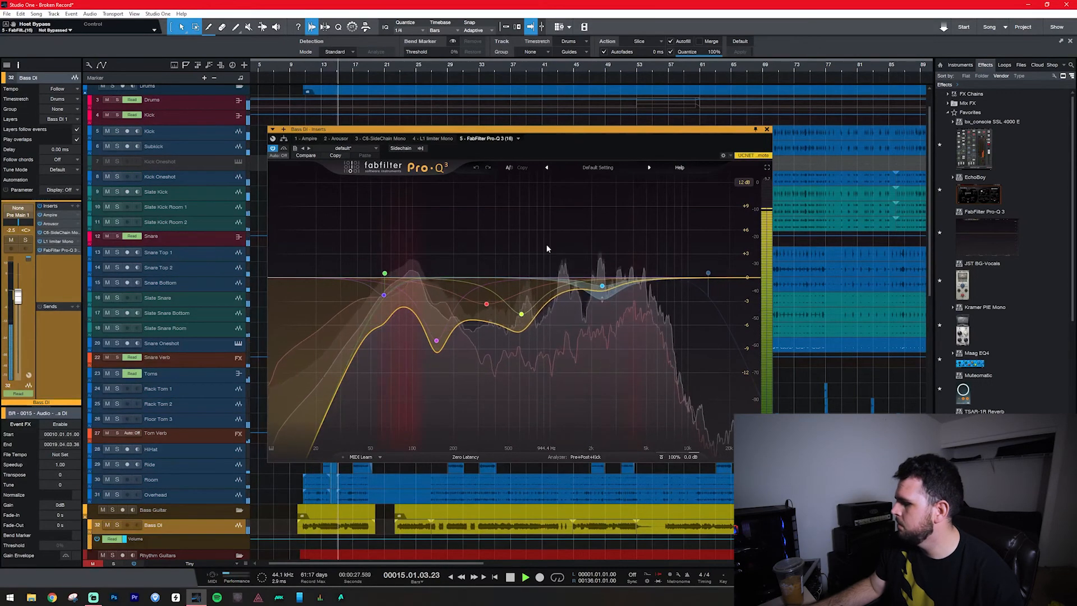
pyautogui.click(766, 129)
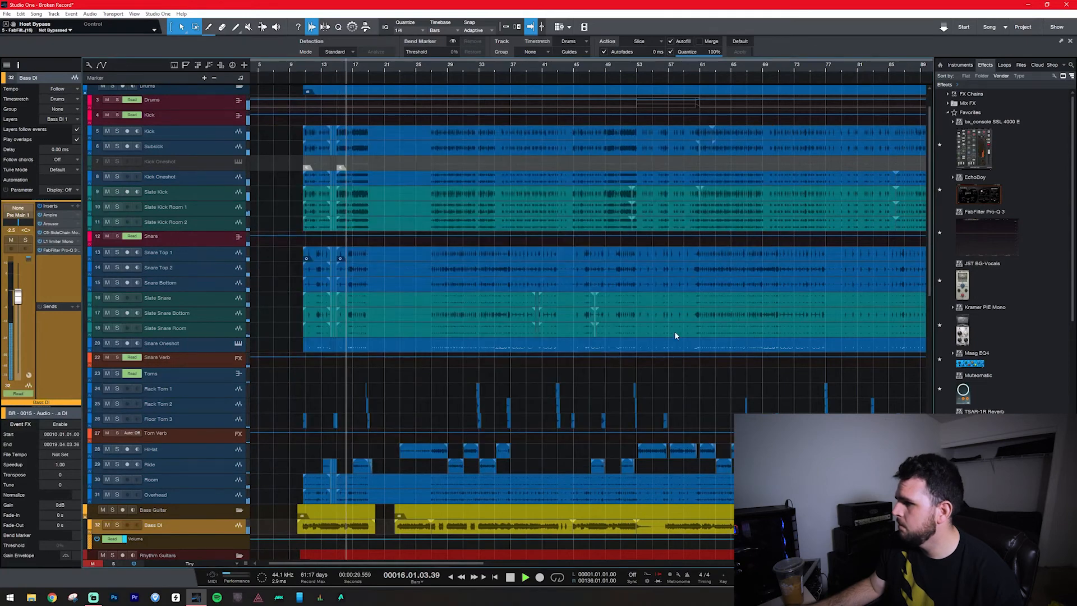
# Locate the late section of the song around bar 100 and play it back in the full mix.
pyautogui.hscroll(3, 679, 330)
pyautogui.press('space')
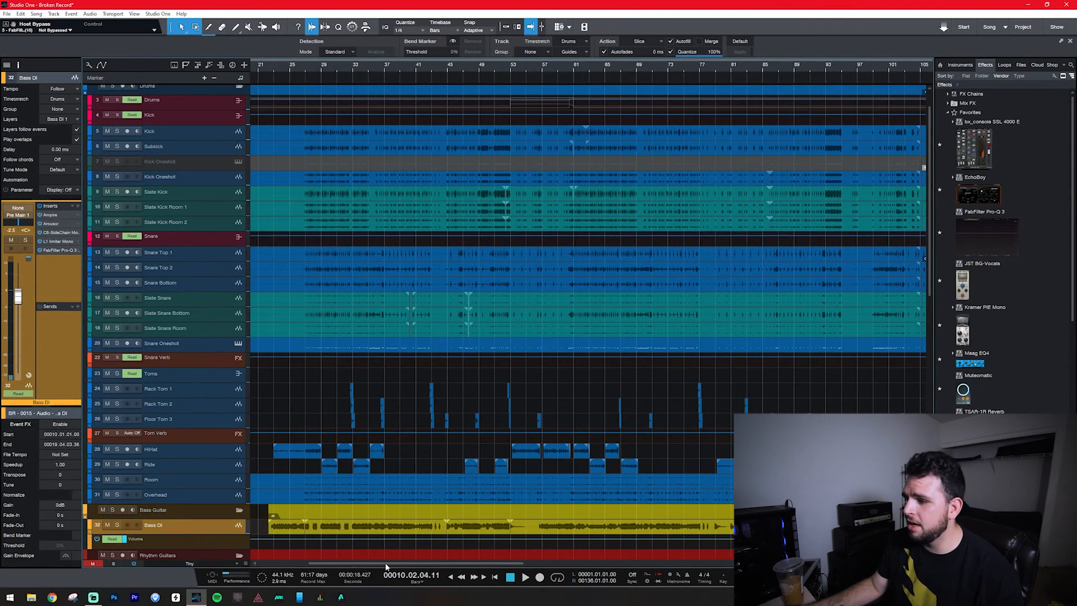
pyautogui.hscroll(5, 386, 567)
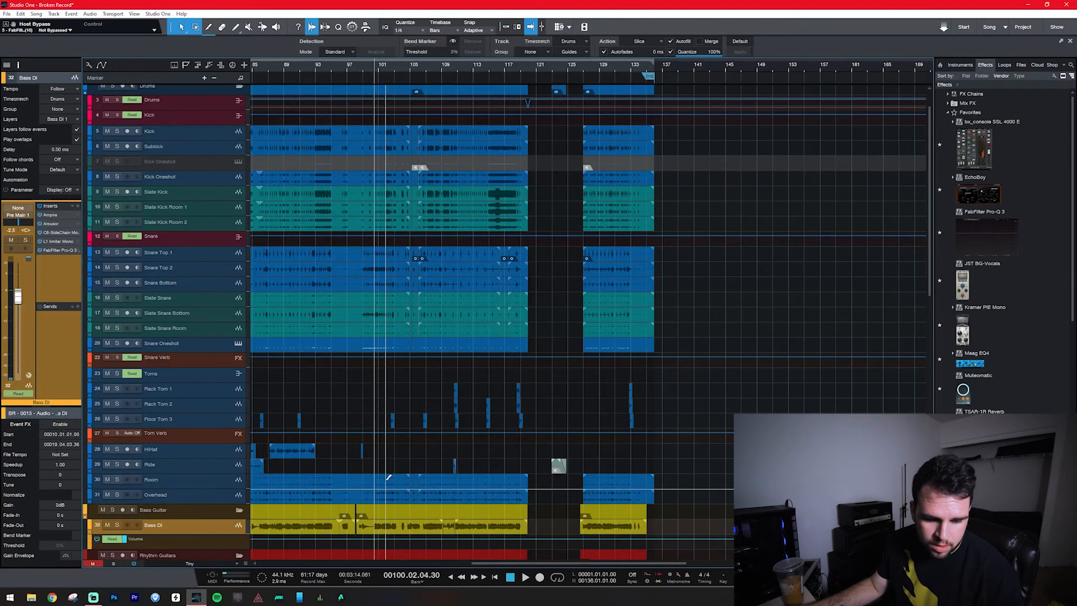
pyautogui.scroll(3, 390, 480)
pyautogui.scroll(-5, 412, 492)
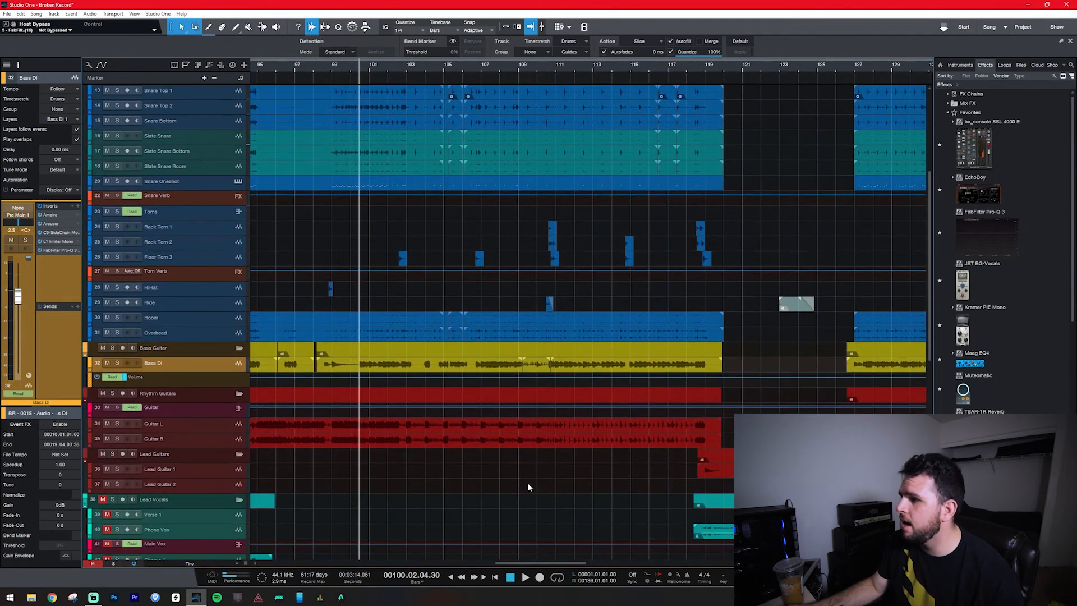
pyautogui.scroll(-3, 519, 483)
pyautogui.hscroll(-2, 382, 405)
pyautogui.scroll(-4, 337, 427)
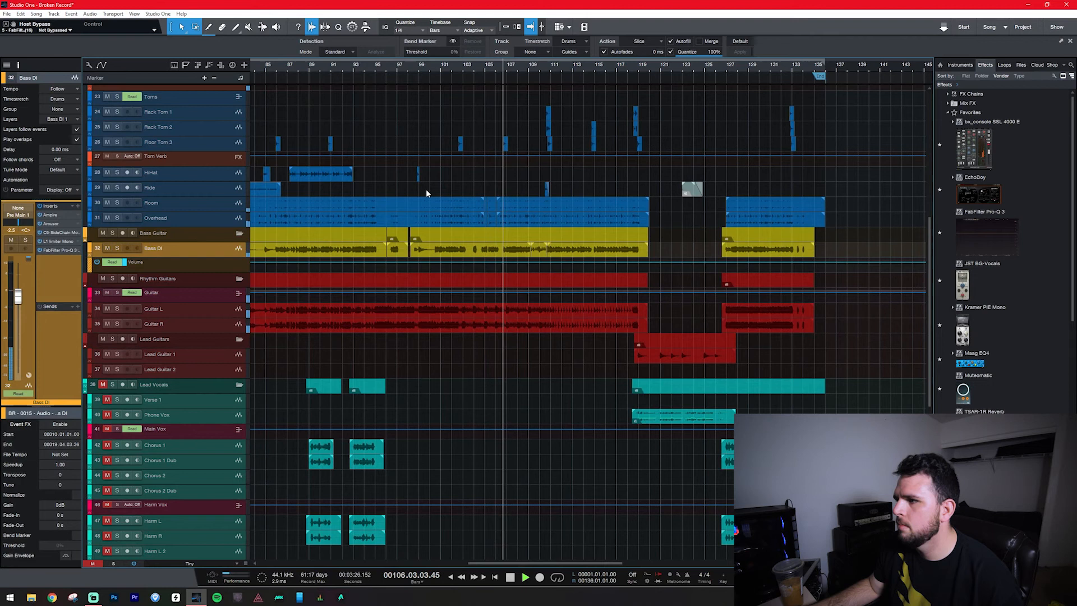
pyautogui.press('space')
# Play from about bar 102 with Bass DI soloed, and unsolo it during playback to hear the full mix.
pyautogui.click(459, 174)
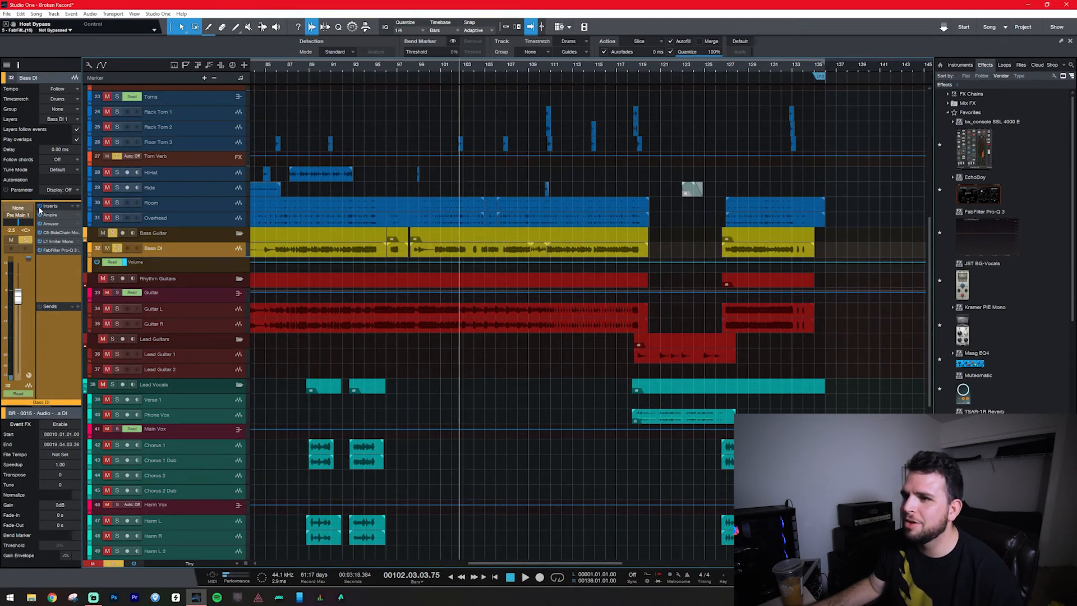
pyautogui.press('space')
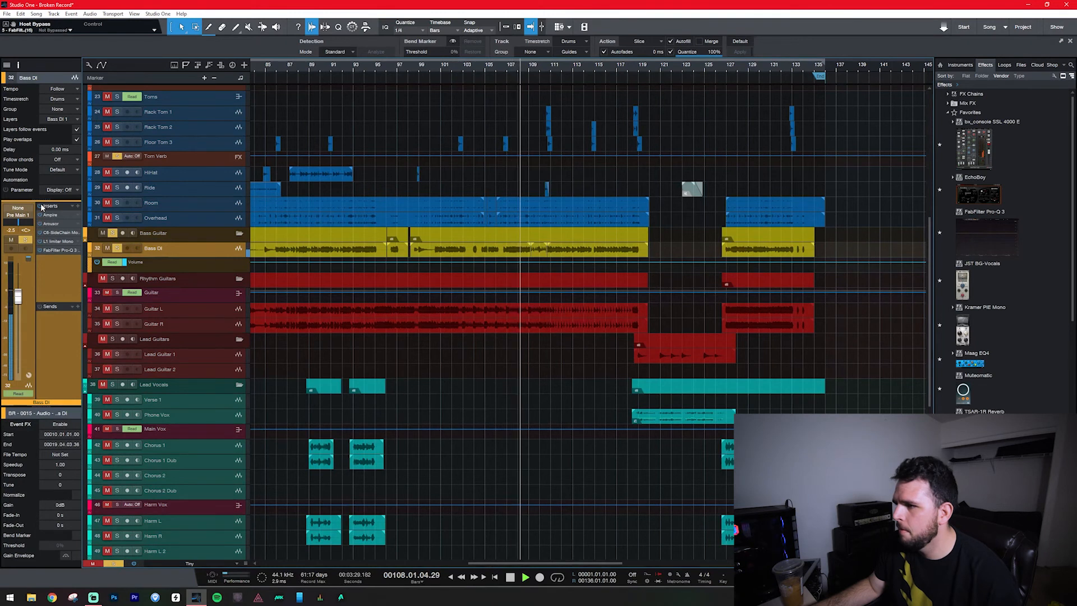
pyautogui.click(117, 248)
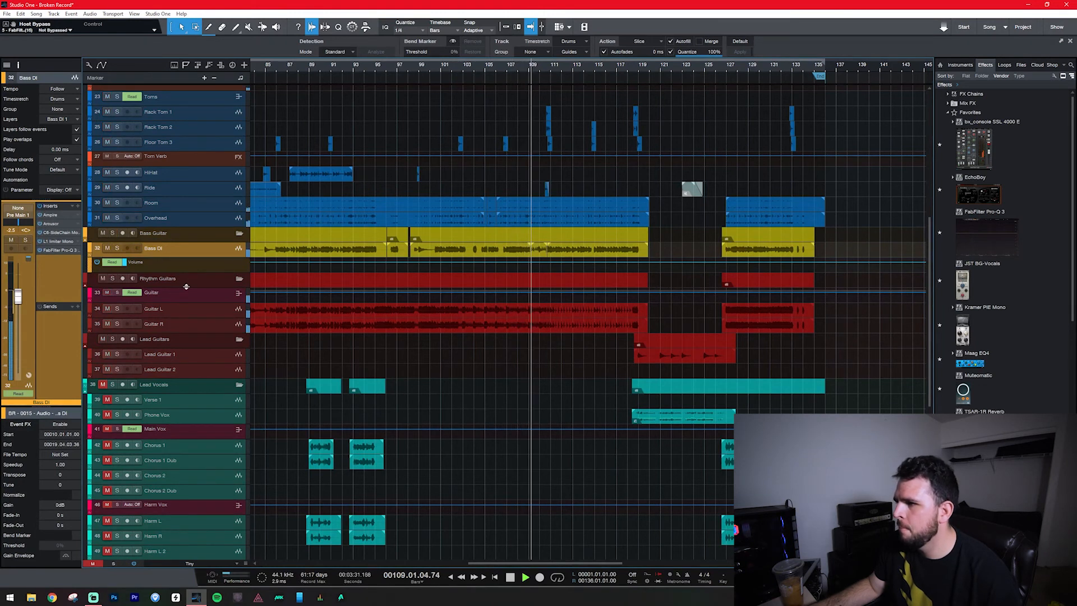